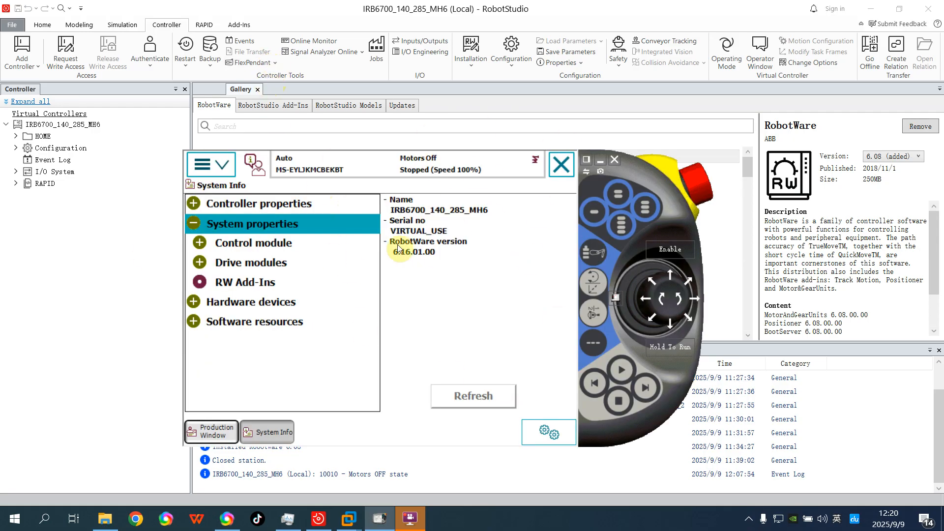
left_click(275, 64)
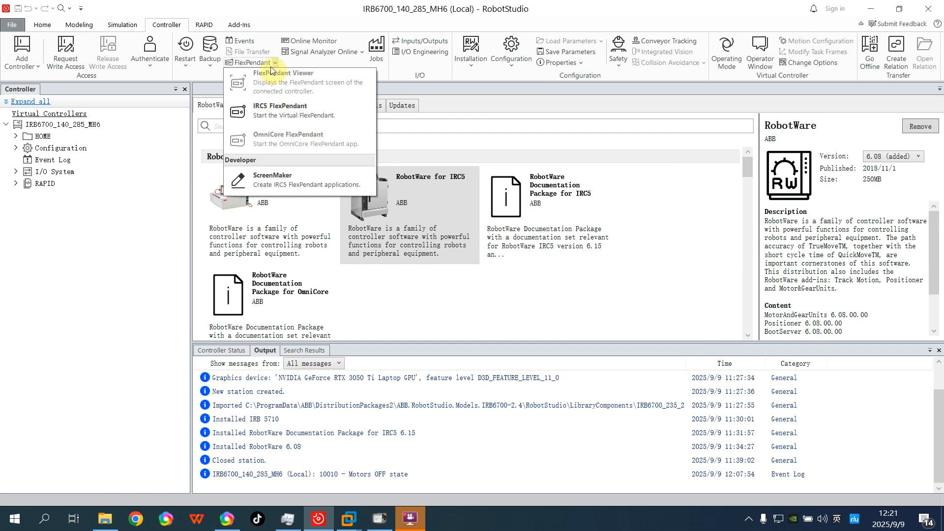
left_click(273, 63)
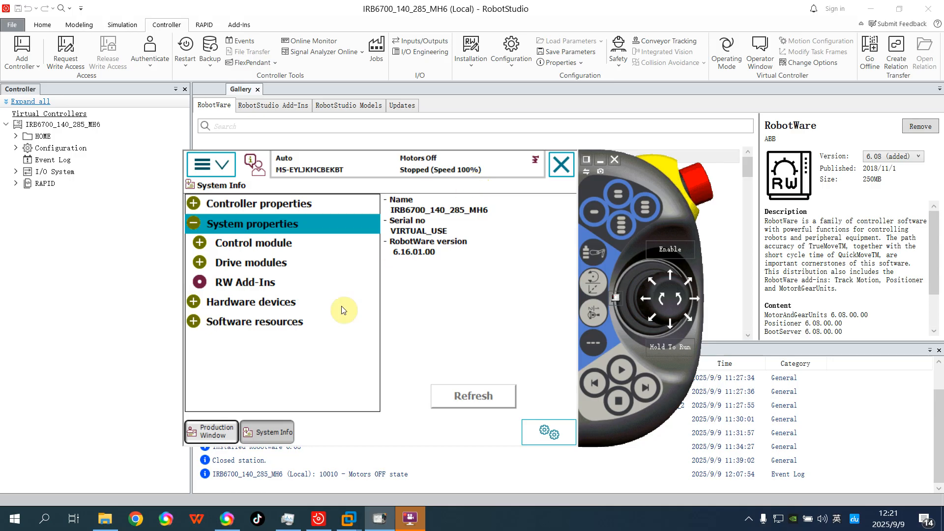
Step: Switch to the VMware virtual machine and examine the RobotWare version and control module options in its FlexPendant's System Info
mouse_move(348, 517)
left_click(432, 449)
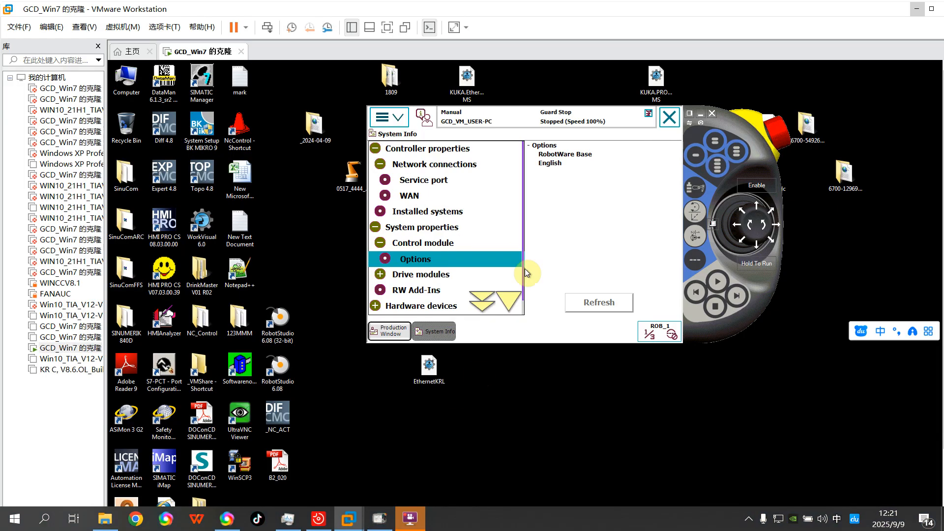
left_click(388, 117)
left_click(547, 249)
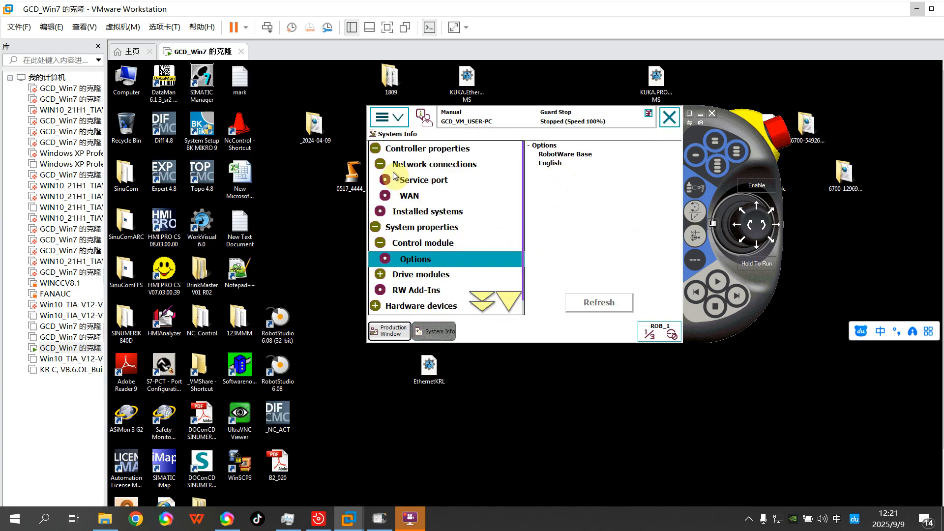
left_click(401, 243)
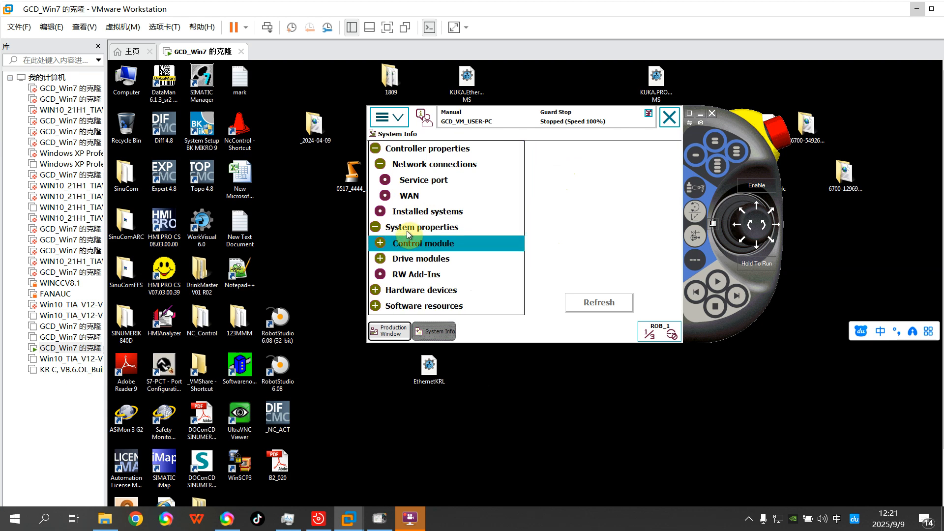
left_click(402, 228)
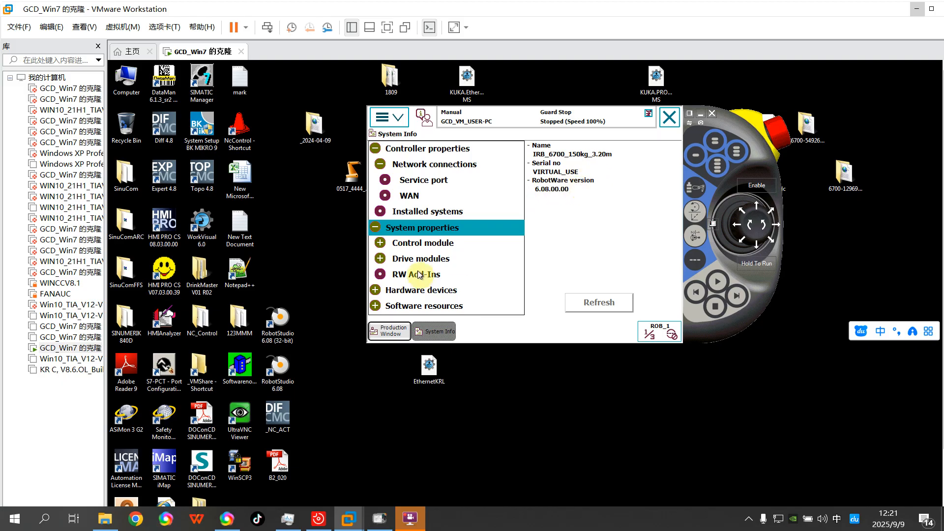
left_click(393, 246)
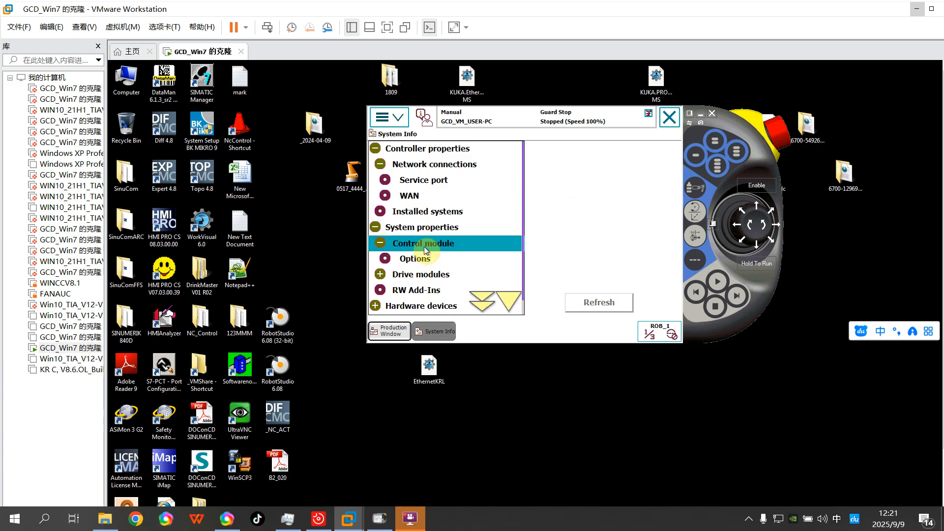
left_click(415, 259)
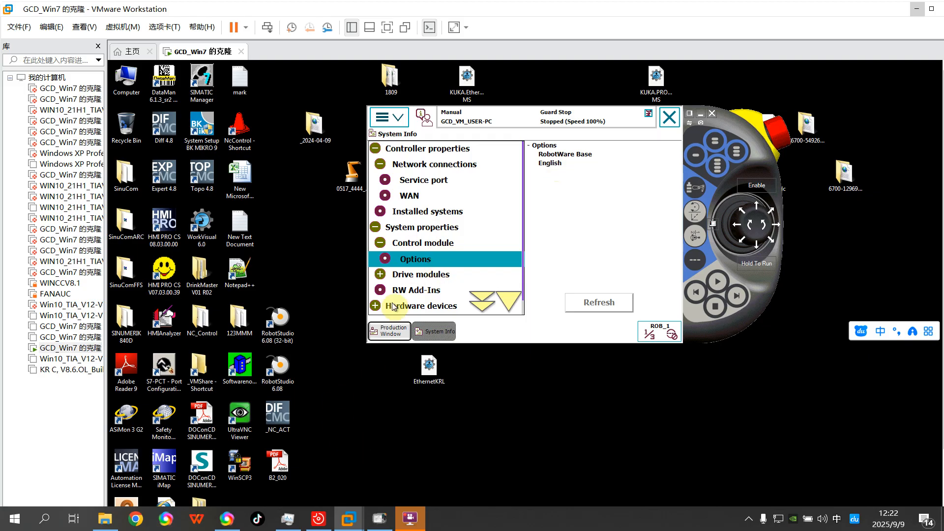
Step: Switch back to the IRB6700_140_285_MH6 FlexPendant and examine the installed options of its control module
left_click(379, 519)
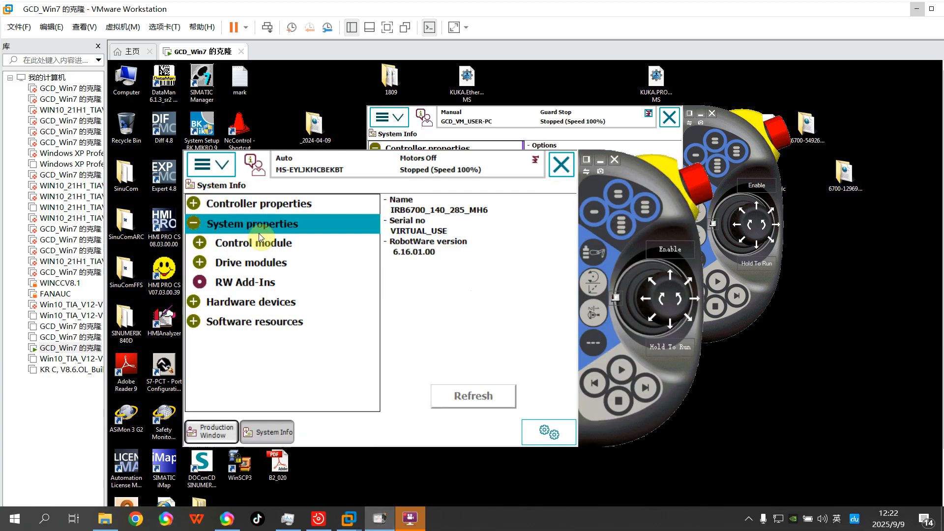
left_click(200, 242)
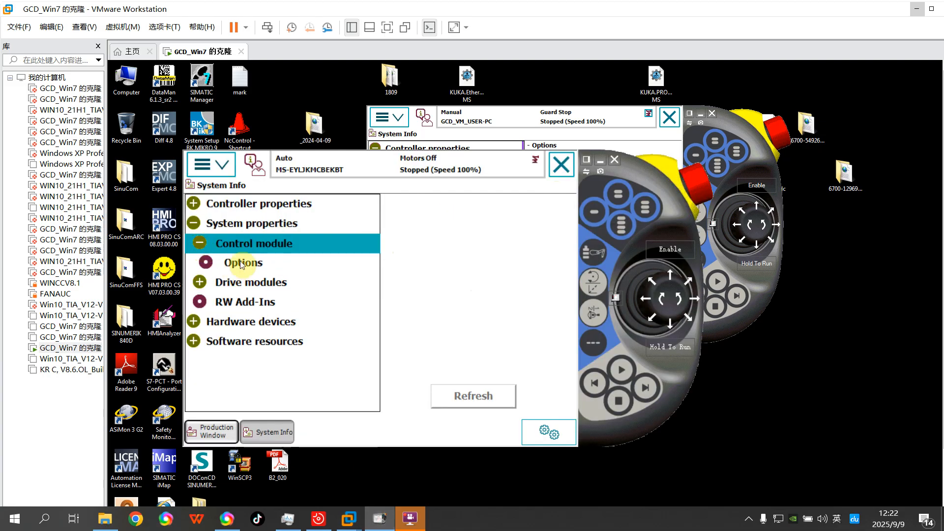
left_click(241, 264)
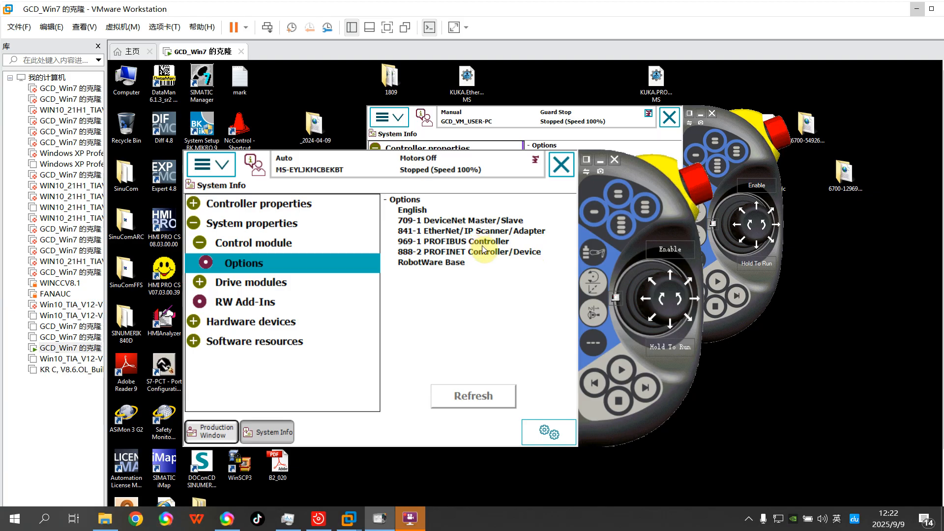
Step: Try to open the system parameter configuration in the FlexPendant's Control Panel
left_click(213, 165)
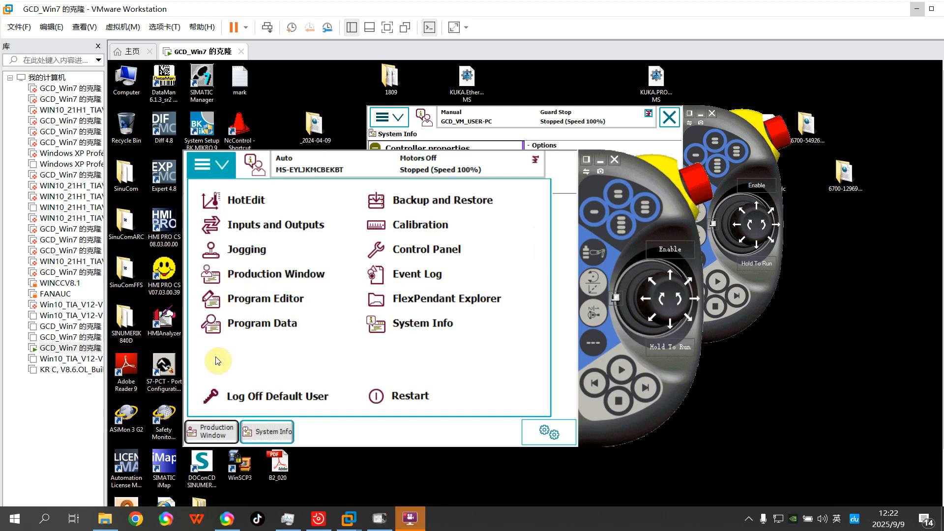
left_click(429, 249)
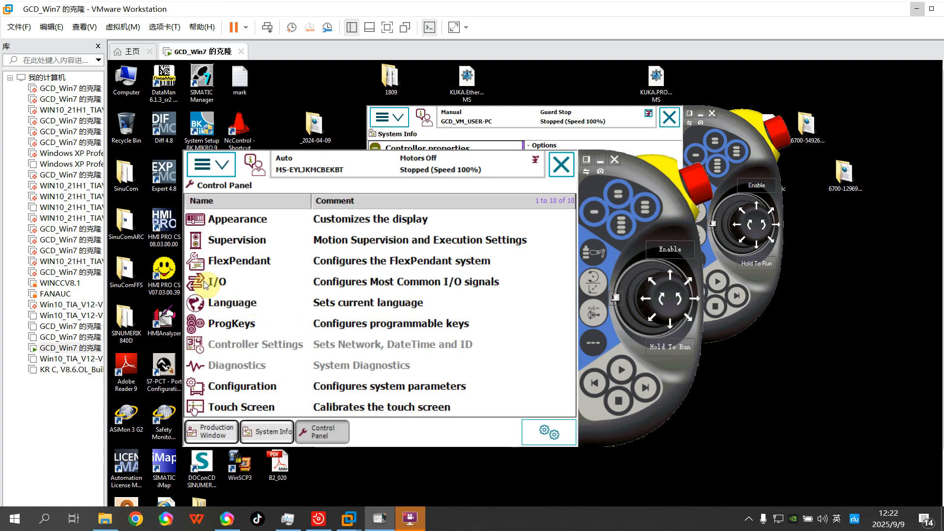
left_click(239, 389)
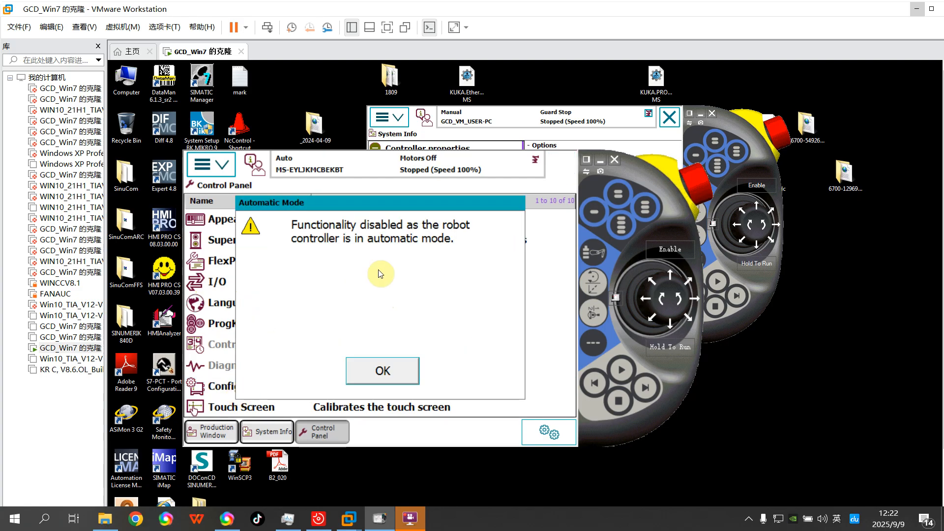
left_click(387, 372)
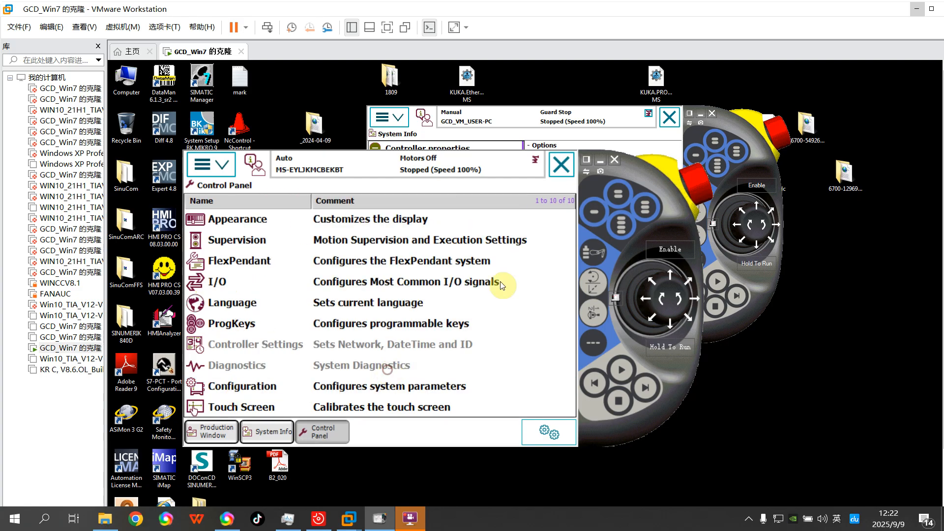
Step: Switch the virtual controller to manual mode and open the I/O System configuration to look through its types
left_click(615, 293)
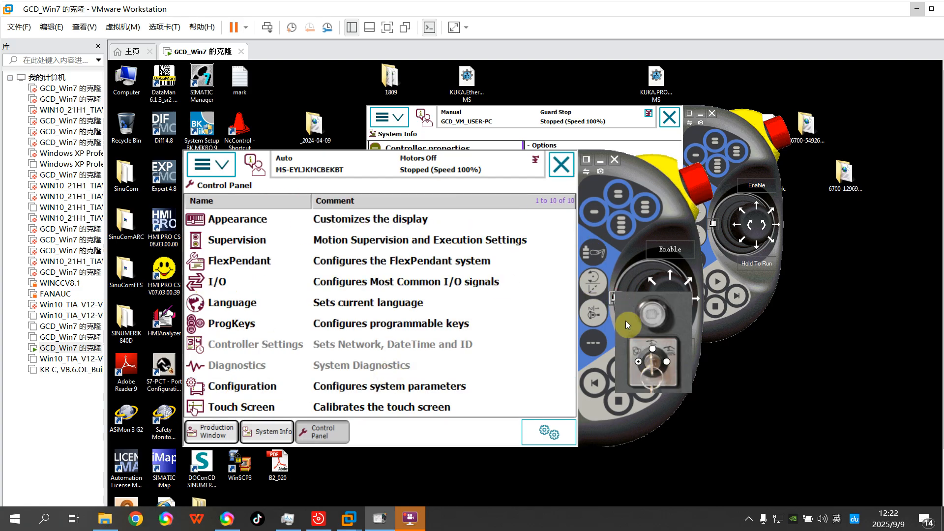
left_click(653, 353)
left_click(240, 386)
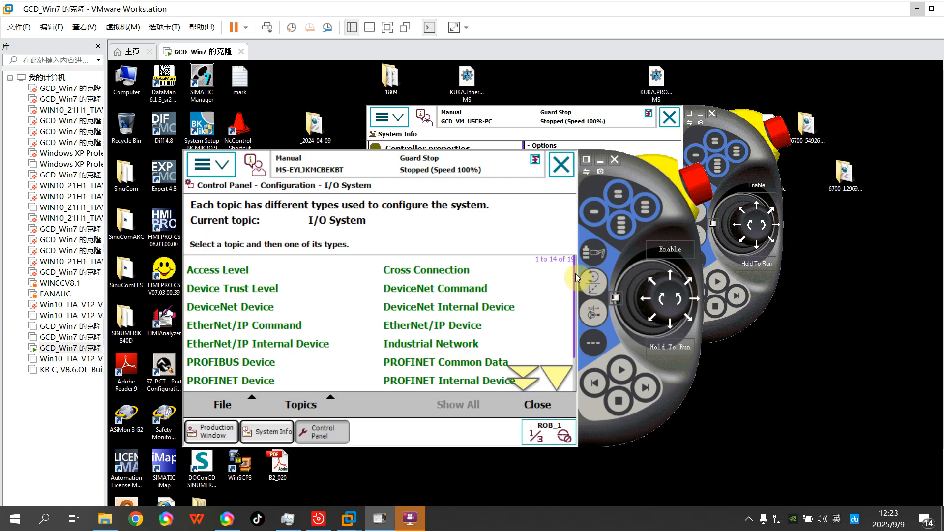
left_click(555, 380)
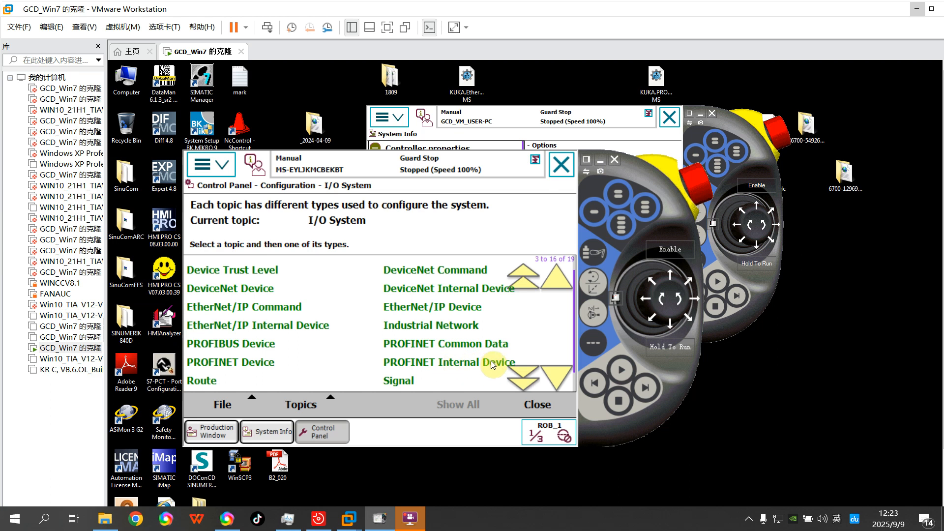
Step: Reopen System Info on the FlexPendant and review the control module's installed fieldbus options
left_click(205, 171)
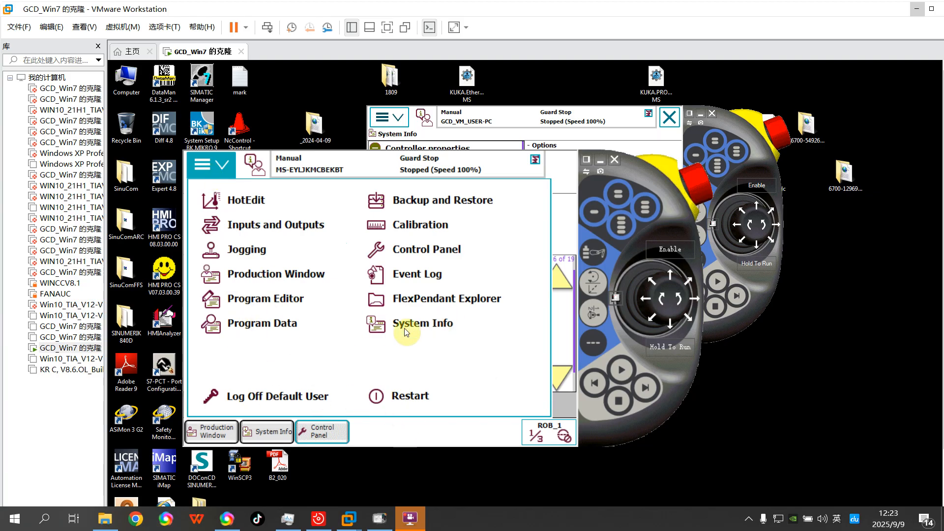
left_click(429, 325)
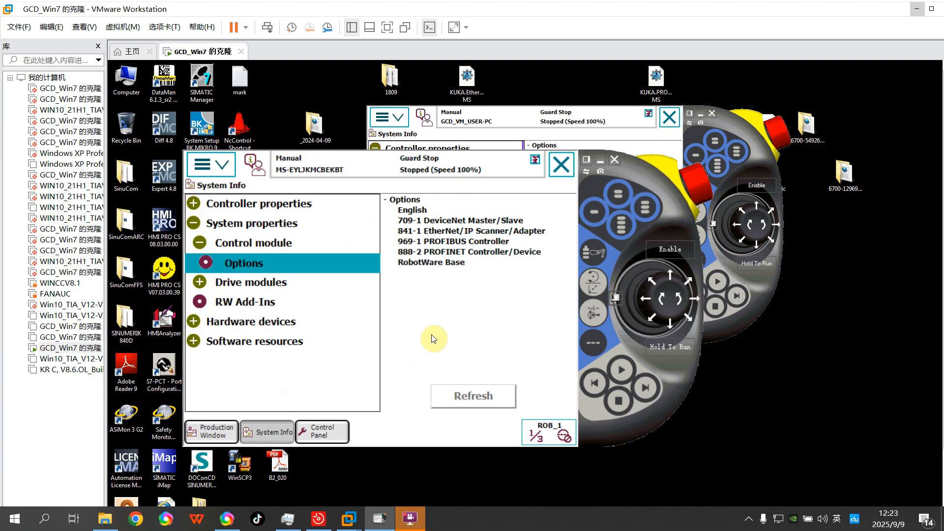
left_click(260, 243)
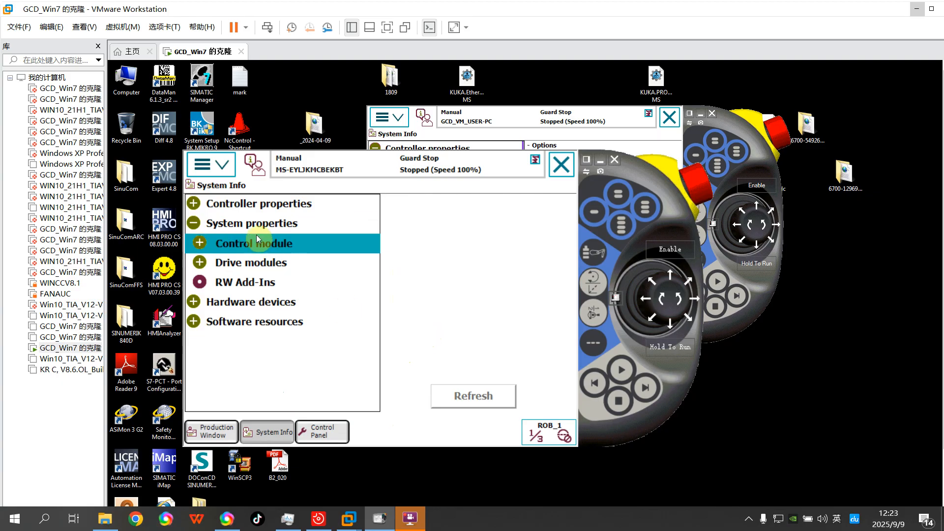
left_click(215, 228)
left_click(208, 228)
left_click(222, 246)
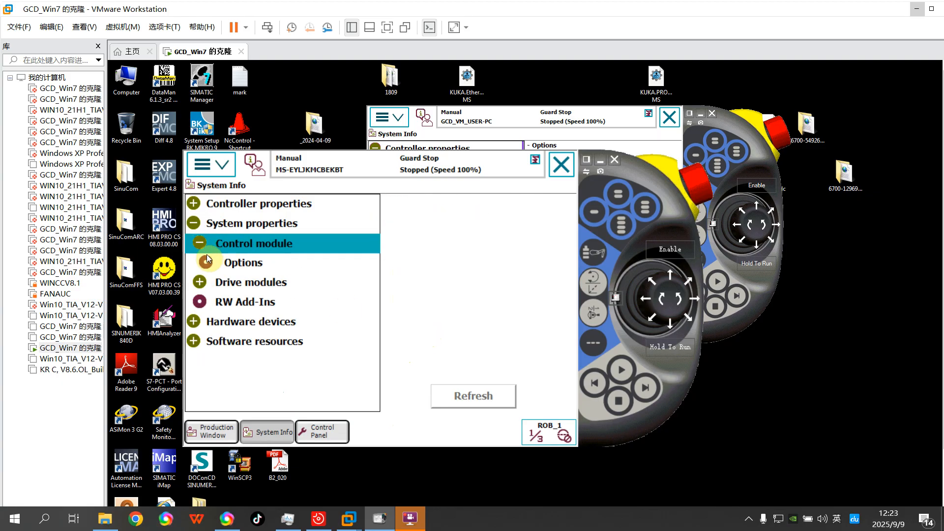
left_click(256, 263)
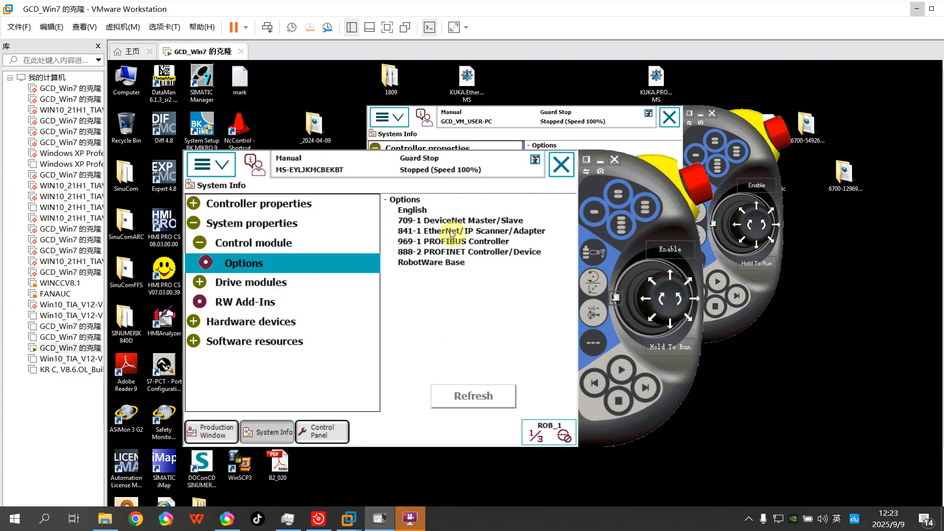
Step: Display the System properties overview to check the controller's RobotWare version
left_click(272, 242)
left_click(276, 228)
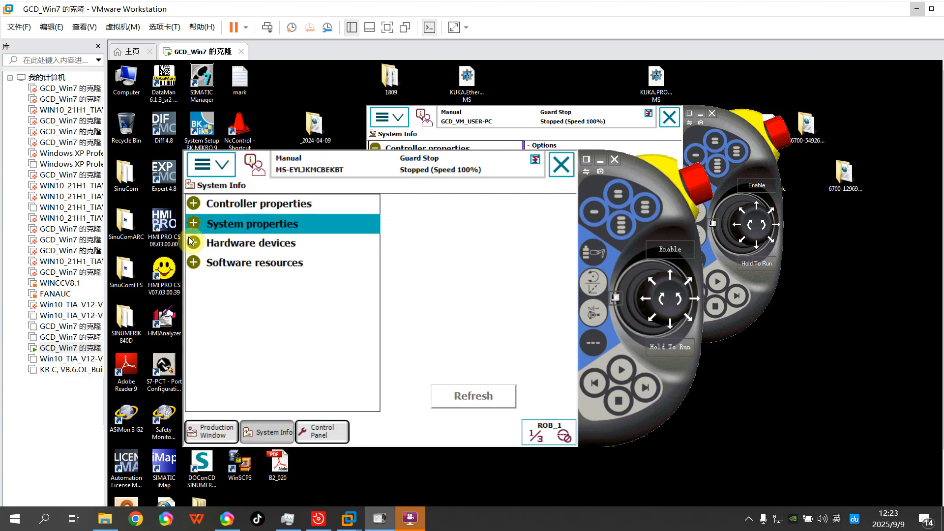
left_click(194, 224)
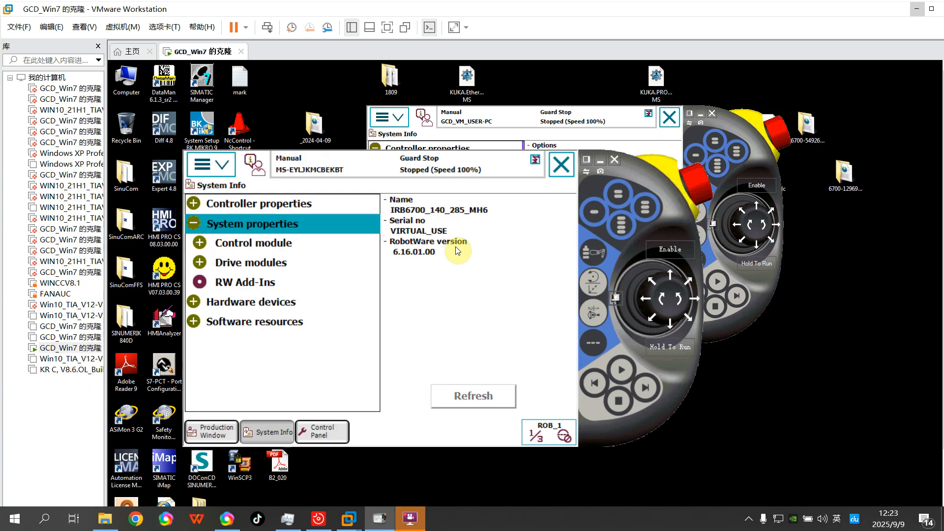
Step: Return to RobotStudio, move the FlexPendant aside, and look through the available RobotWare for IRC5 versions in the add-ins gallery
left_click(915, 12)
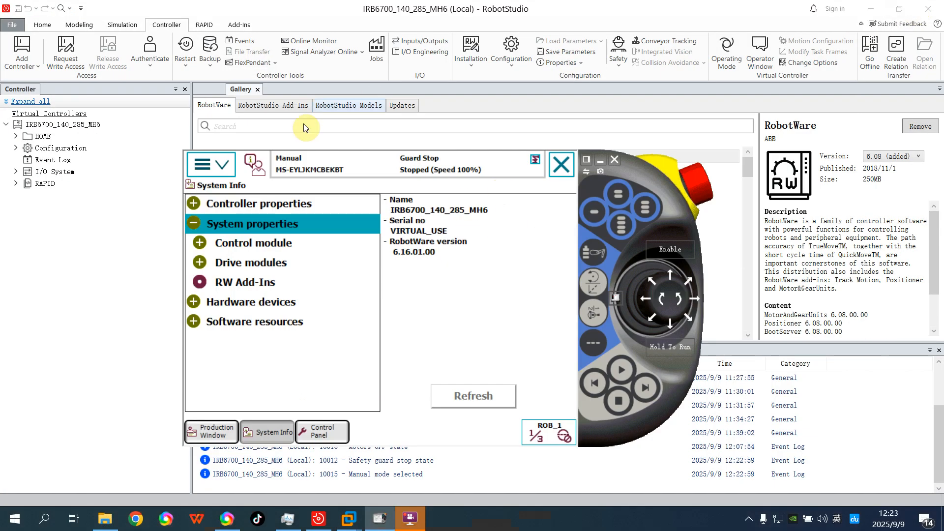
left_click_drag(630, 164, 504, 187)
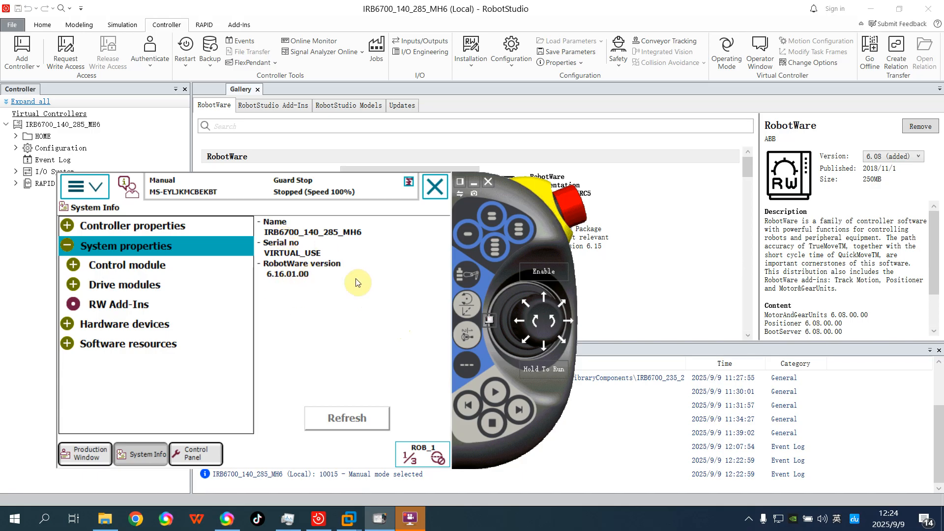
left_click(238, 27)
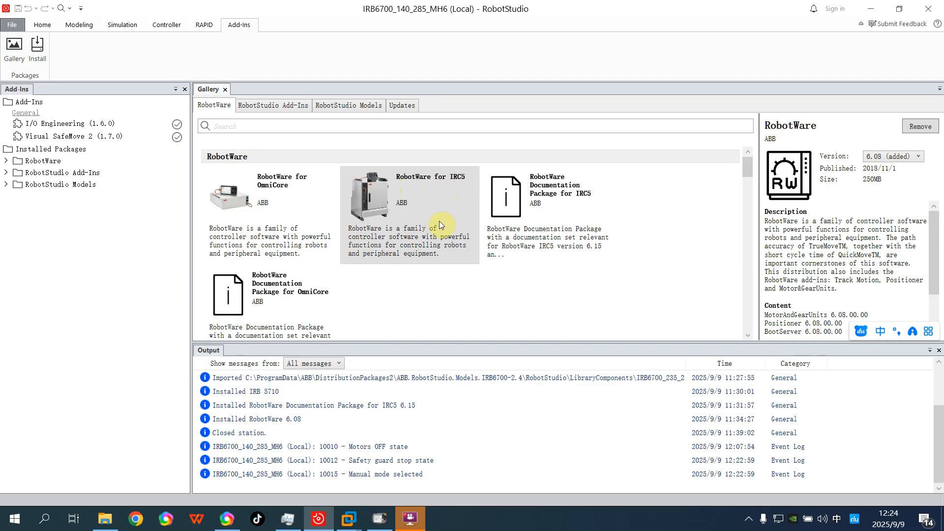
left_click(910, 157)
scroll(924, 275, "down", 3)
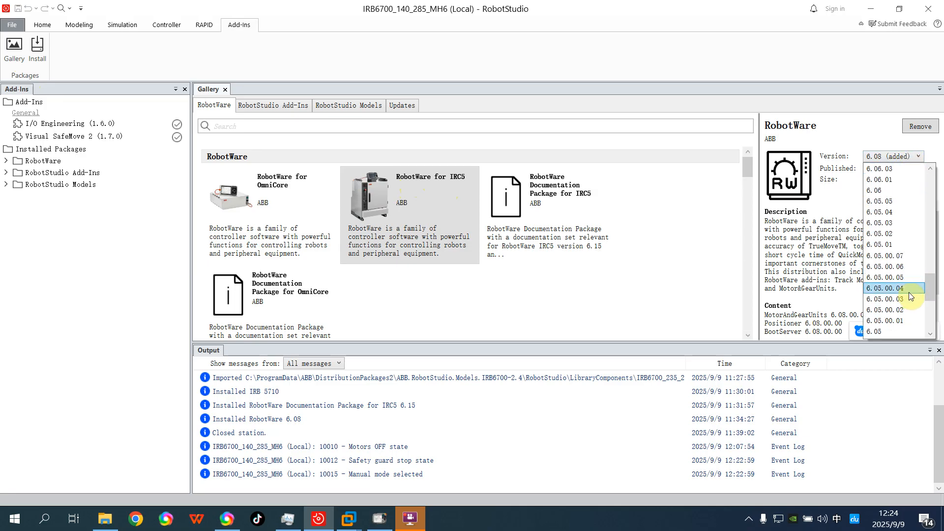
scroll(909, 295, "down", 5)
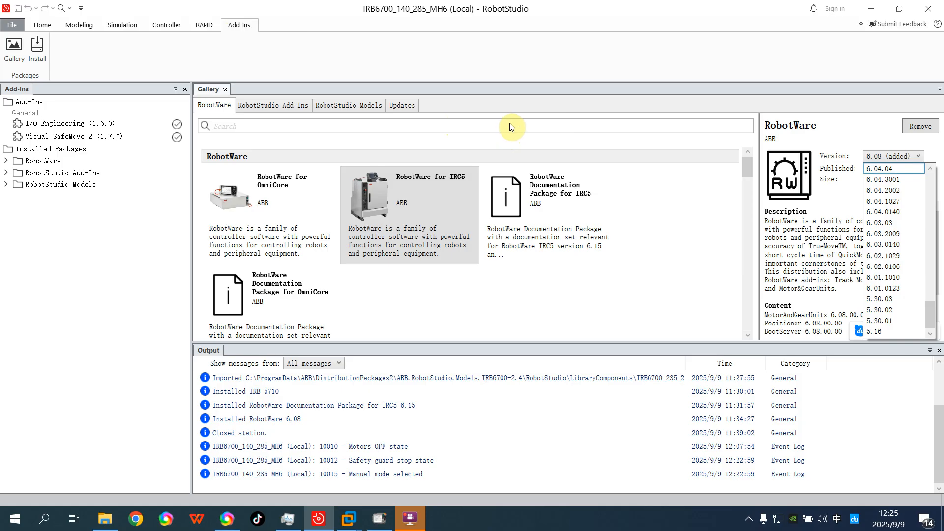
Step: Open Installation Manager 6 for creating and modifying RobotWare 6 systems, and move its window slightly upward
left_click(168, 27)
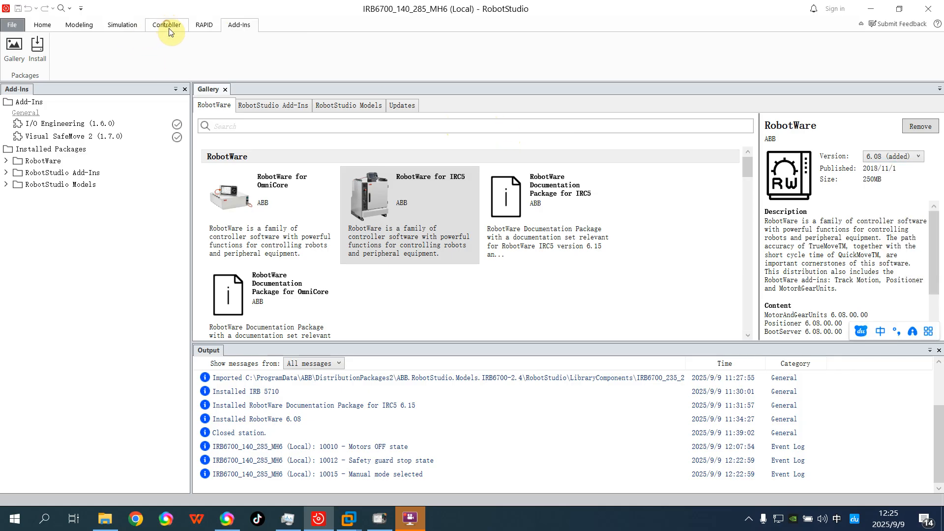
left_click(169, 27)
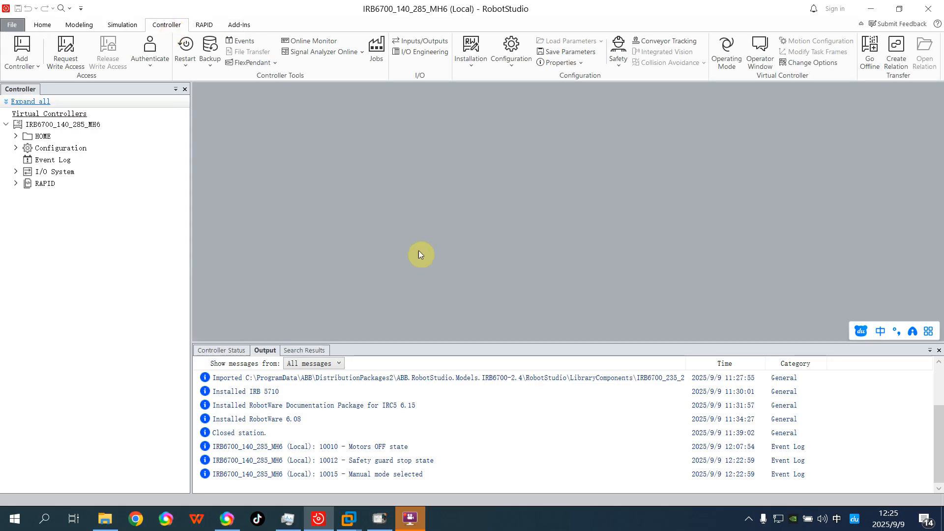
left_click(473, 60)
left_click(490, 117)
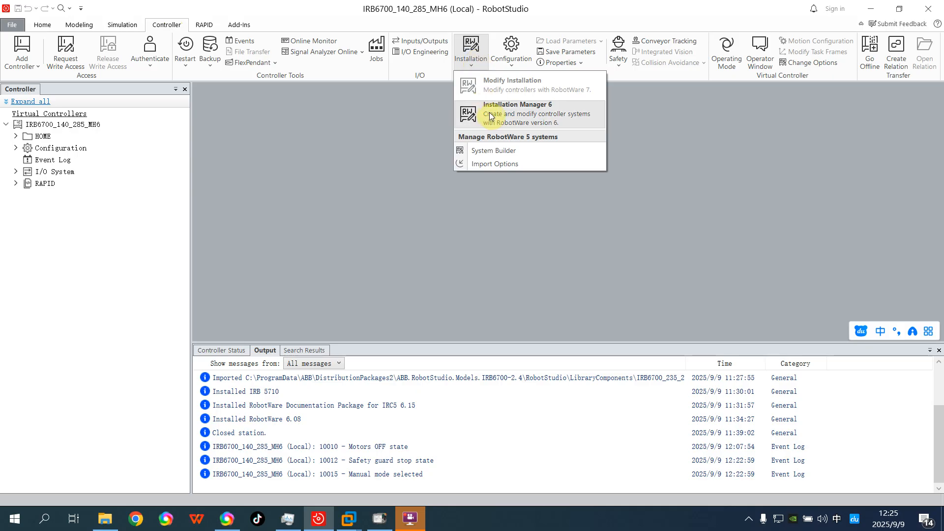
left_click(489, 117)
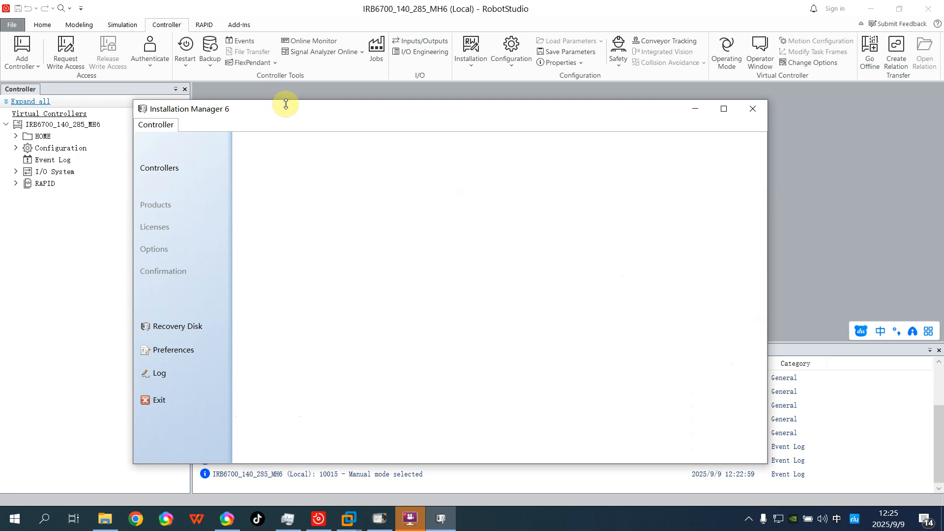
left_click_drag(301, 115, 294, 89)
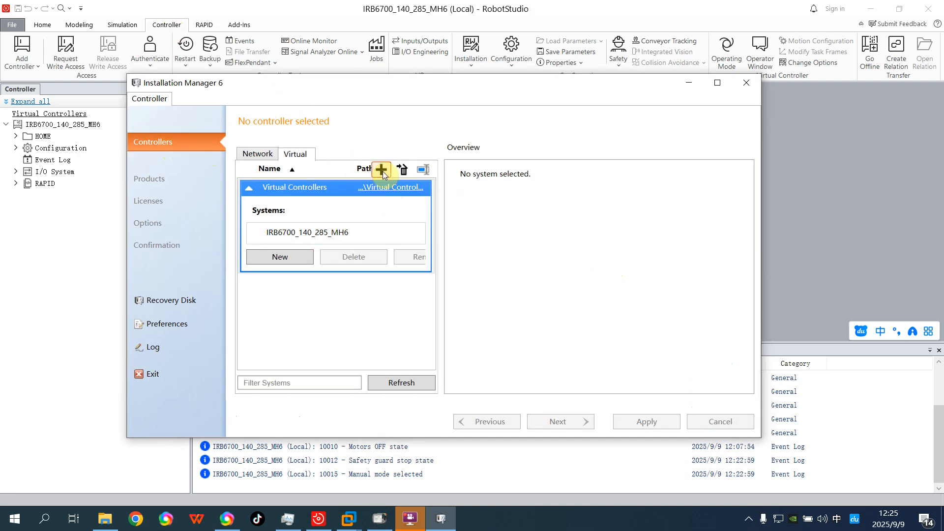
left_click(272, 259)
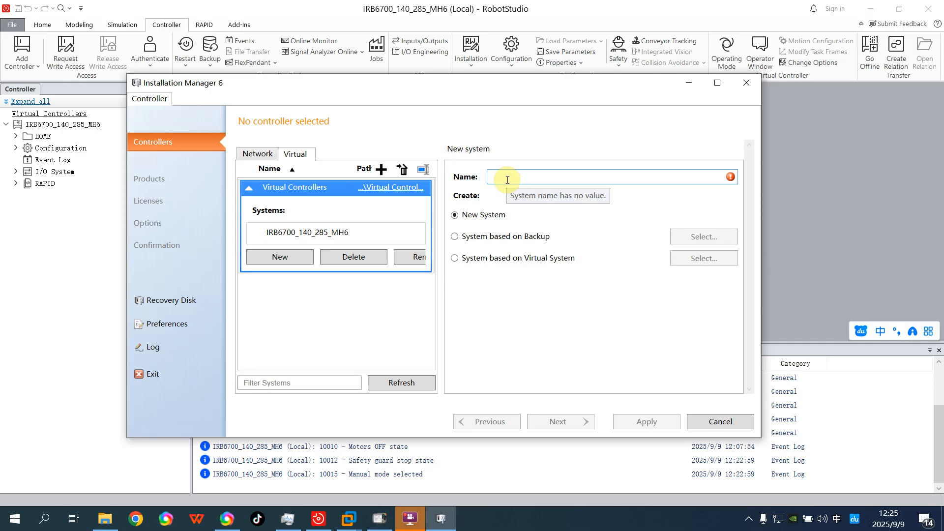
key("shift")
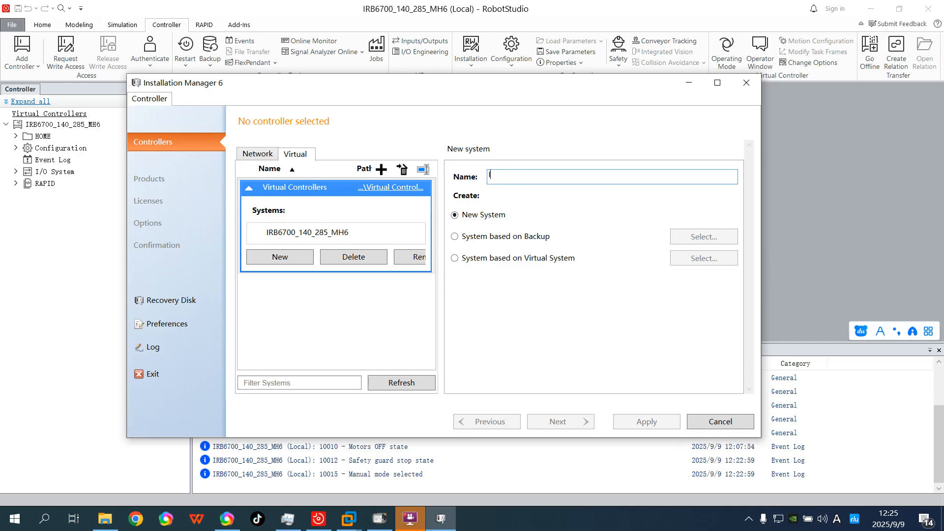
type("IRB6700")
type(" 140")
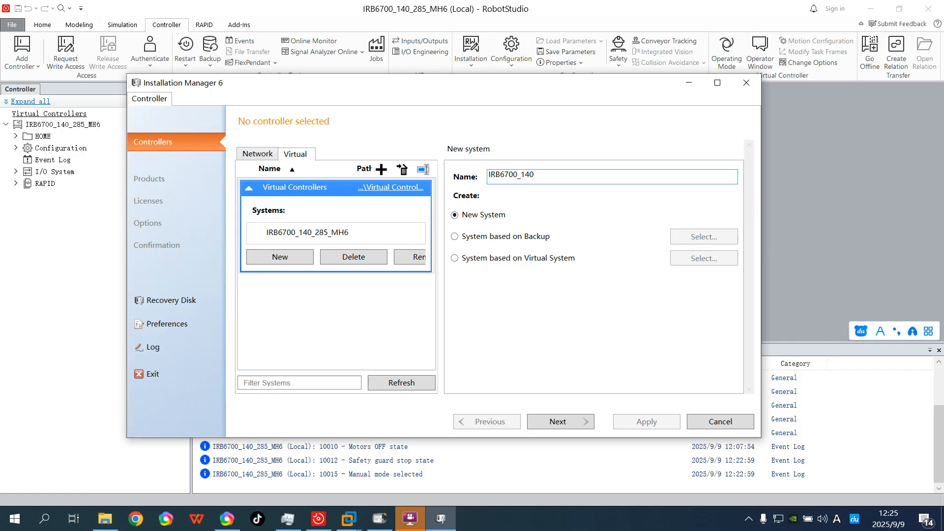
type("_1")
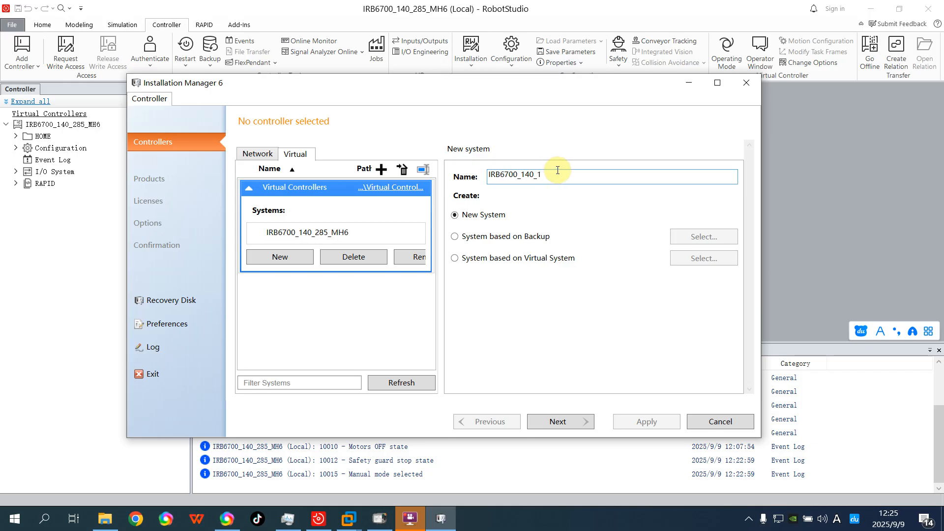
Step: Start a new virtual system named IRB6700_1400_1 and proceed to its product selection
left_click(291, 258)
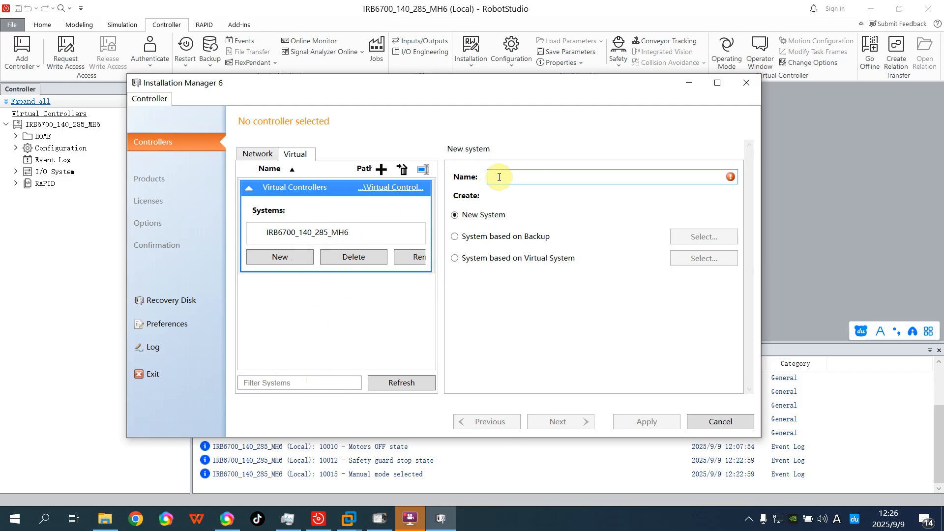
type("IBRN")
key("BackSpace")
key("BackSpace")
type("B6")
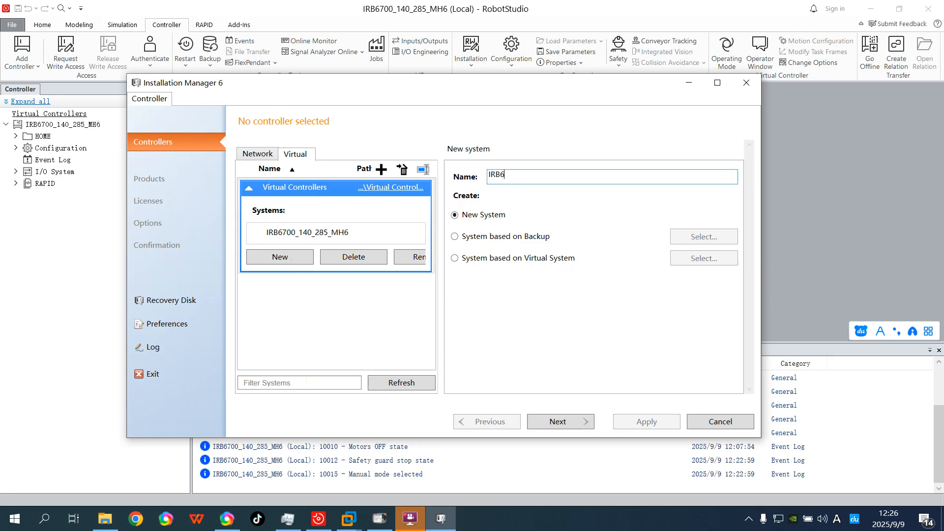
type("700_1400_1")
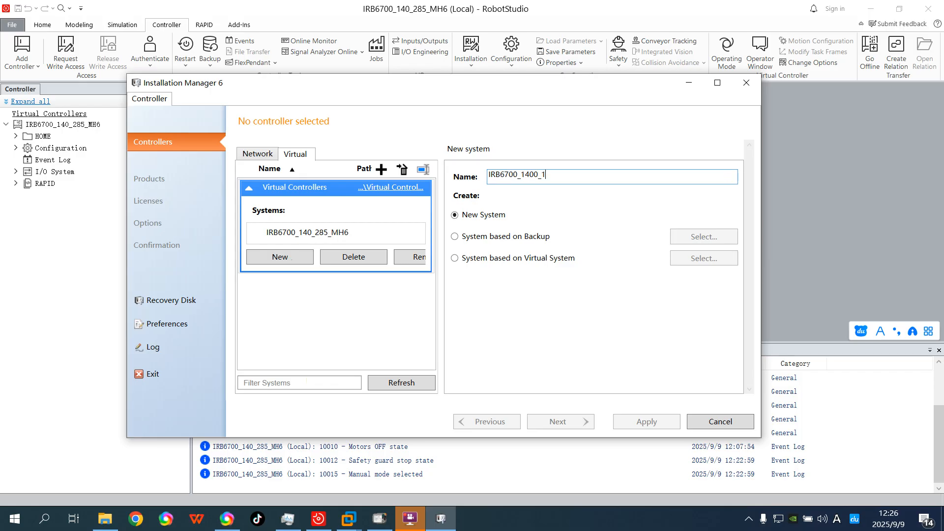
key("shift")
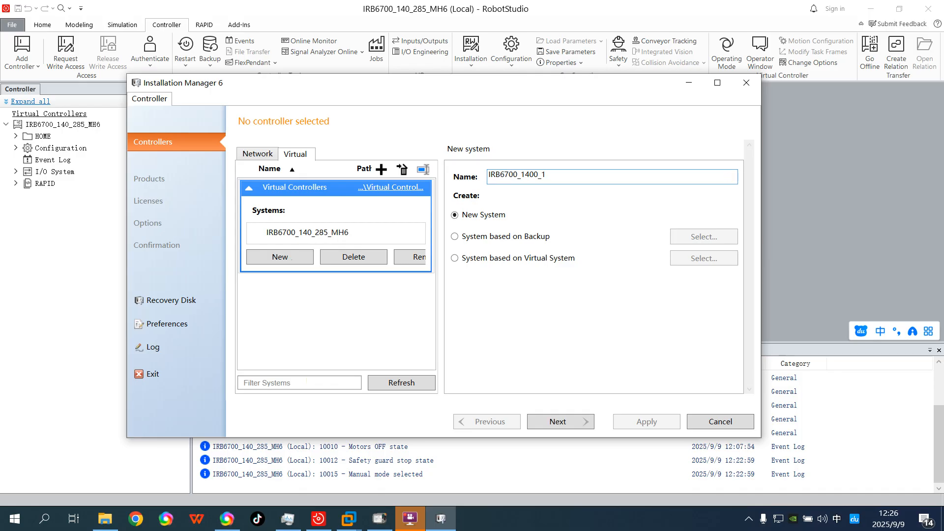
left_click(558, 420)
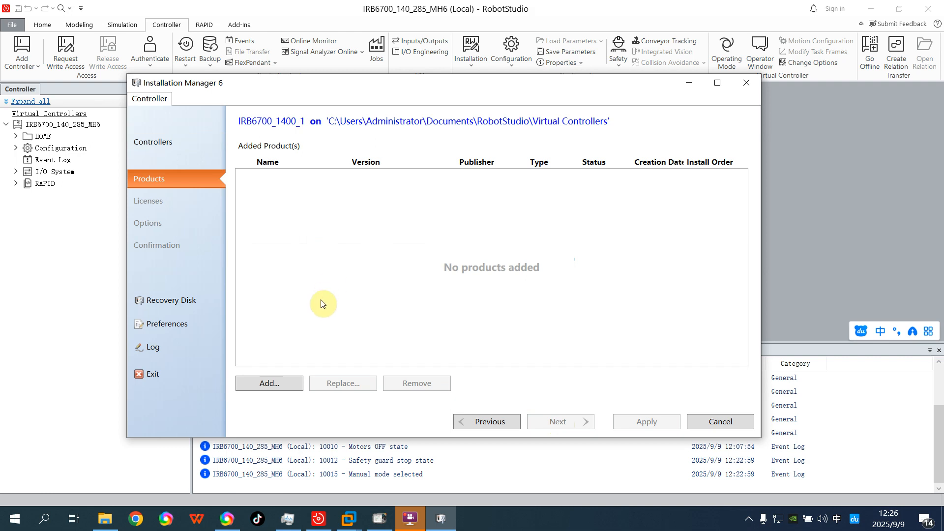
Step: Add the RobotWare 6.08.00.00 product to the system, accept its virtual license, and proceed to the system options
left_click(279, 382)
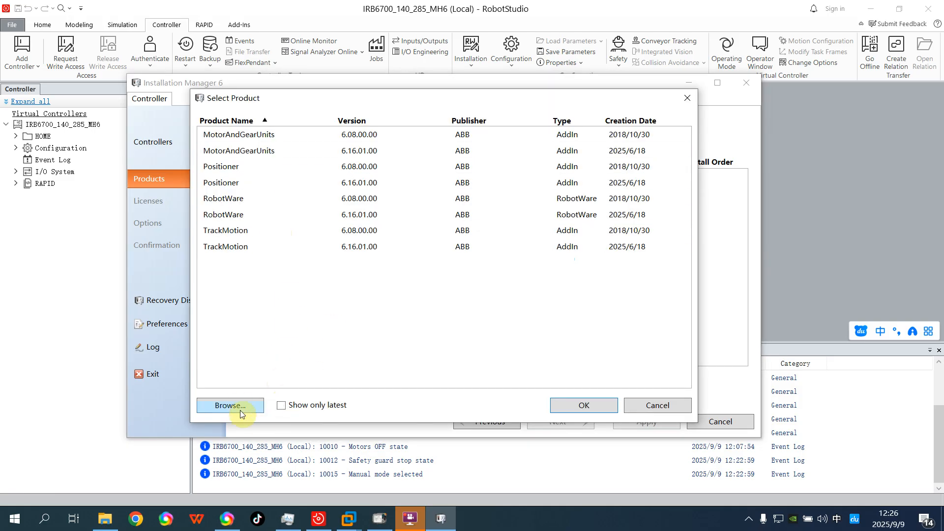
left_click(229, 215)
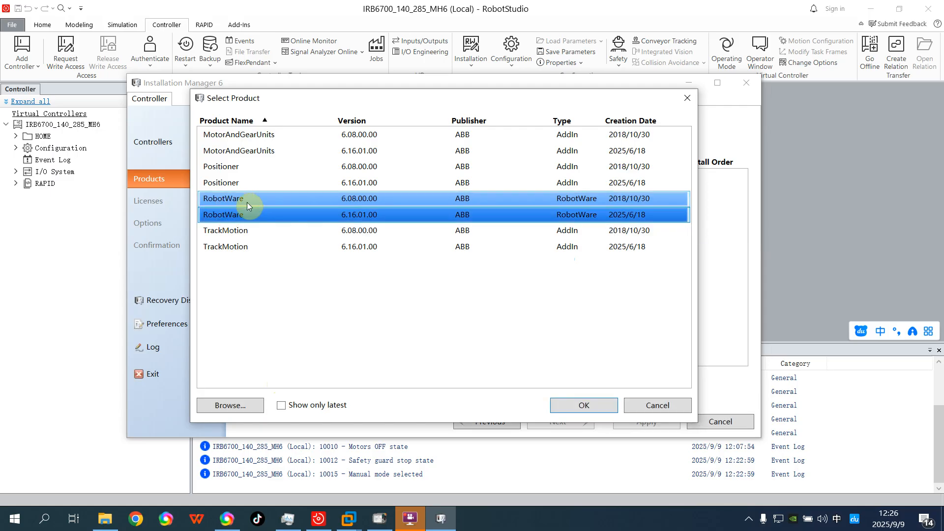
left_click(372, 200)
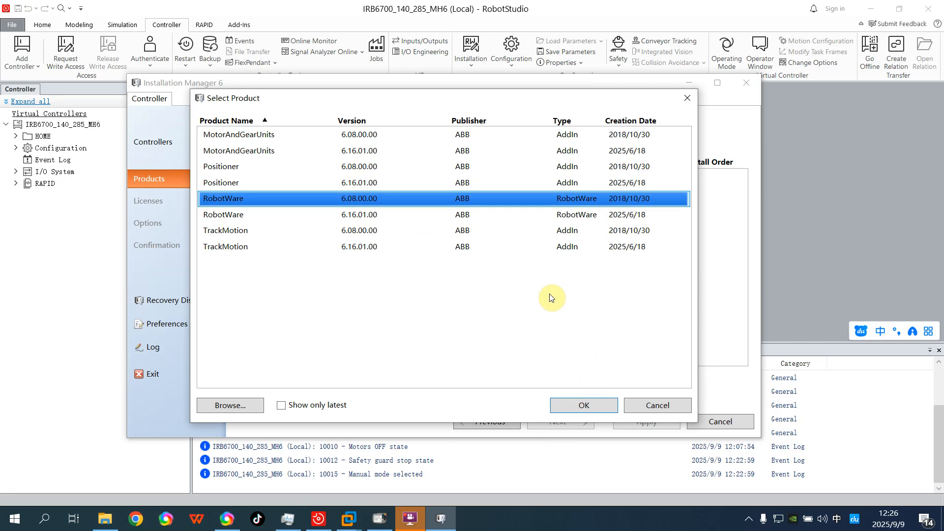
left_click(586, 405)
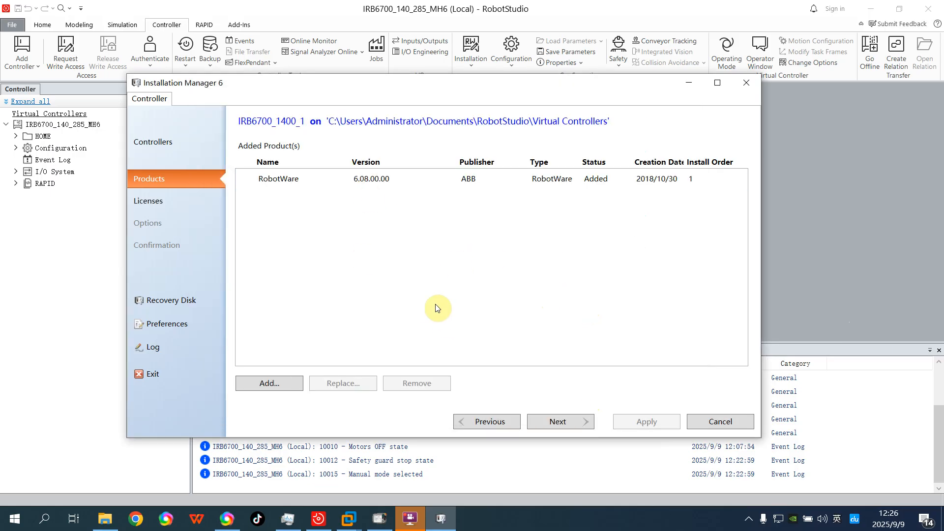
left_click(562, 424)
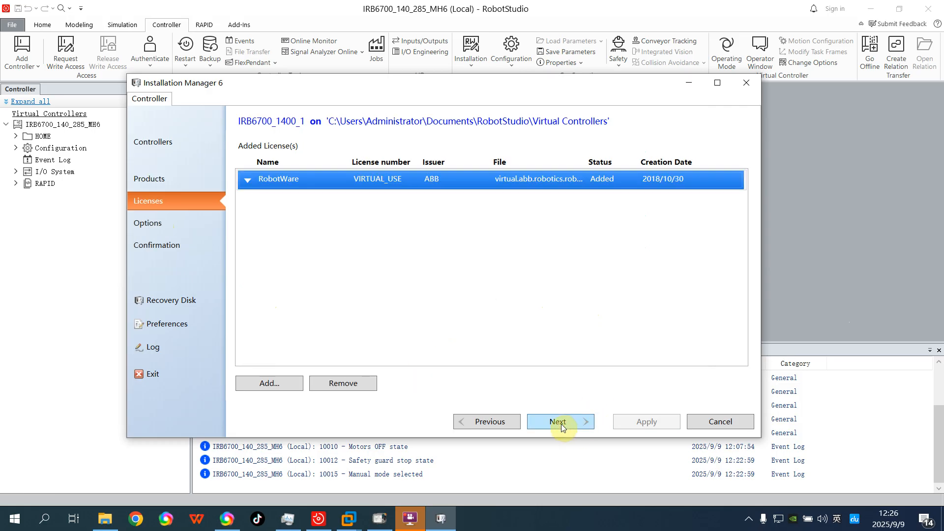
left_click(562, 423)
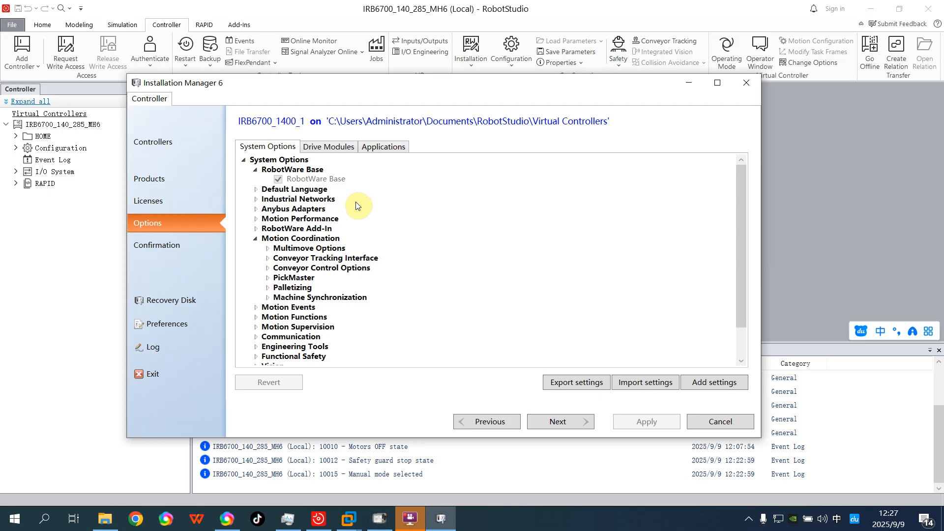
Step: Enable the industrial network options 709-1 DeviceNet Master/Slave, 841-1 EtherNet/IP Scanner/Adapter, 969-1 PROFIBUS Controller and 888-2 PROFINET Controller/Device
left_click(256, 200)
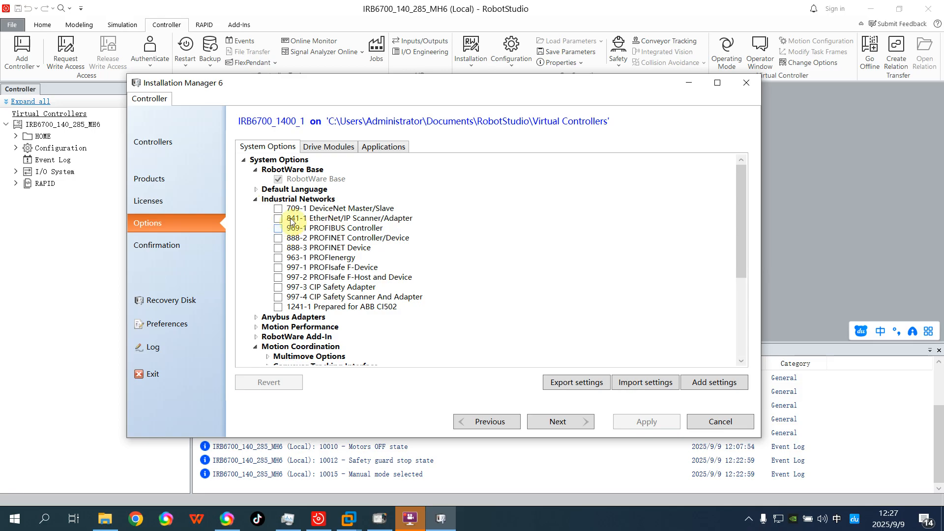
left_click(278, 210)
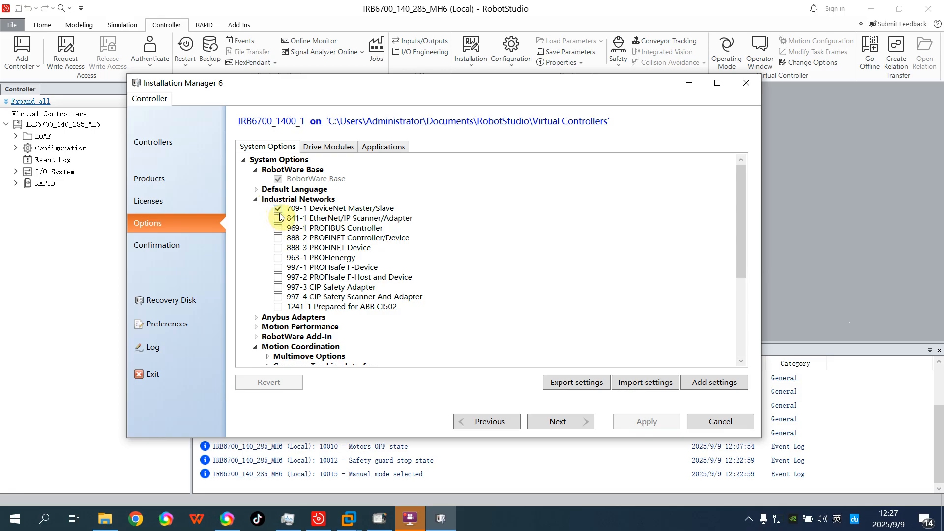
left_click(278, 228)
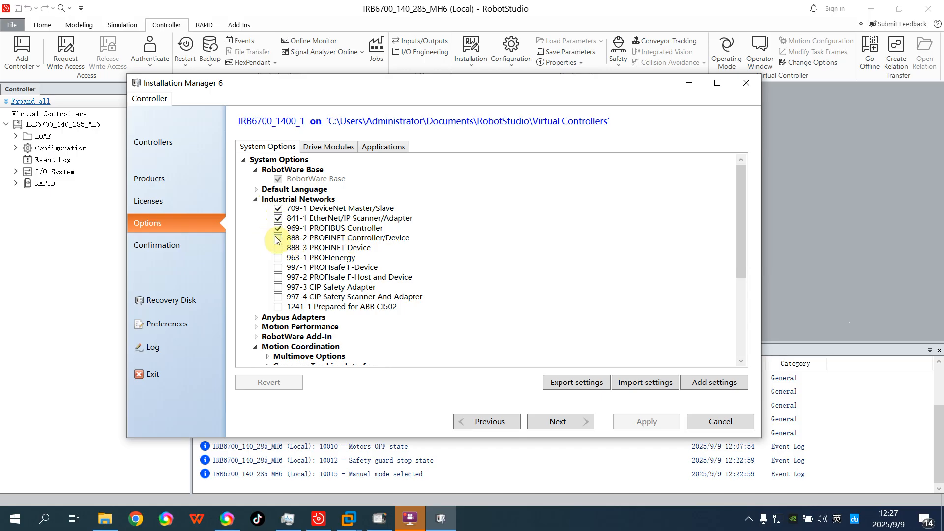
left_click(278, 239)
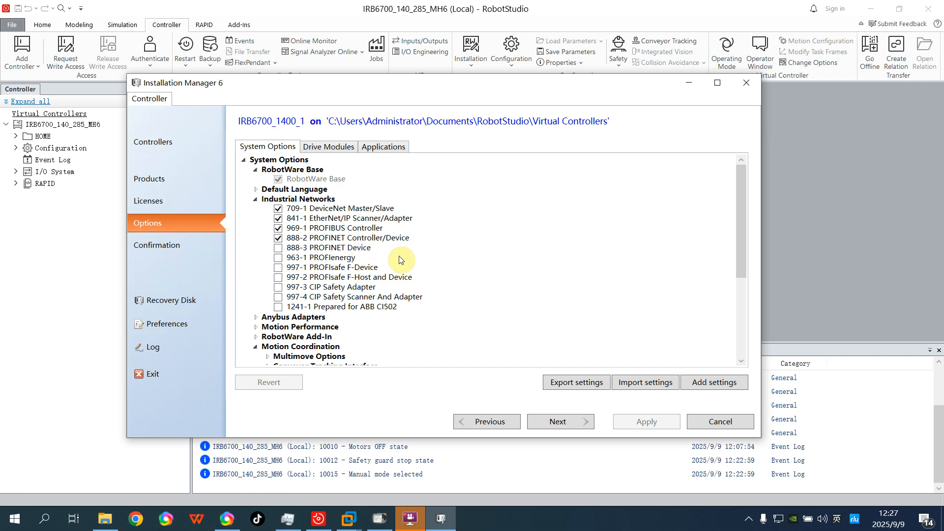
Step: Apply the selected product and options to install the new system, and review its overview
left_click(568, 424)
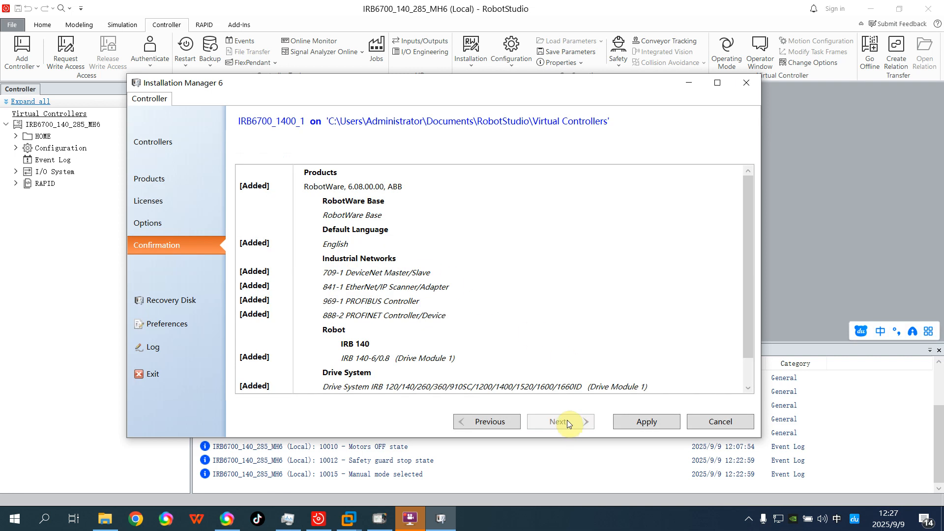
left_click(646, 421)
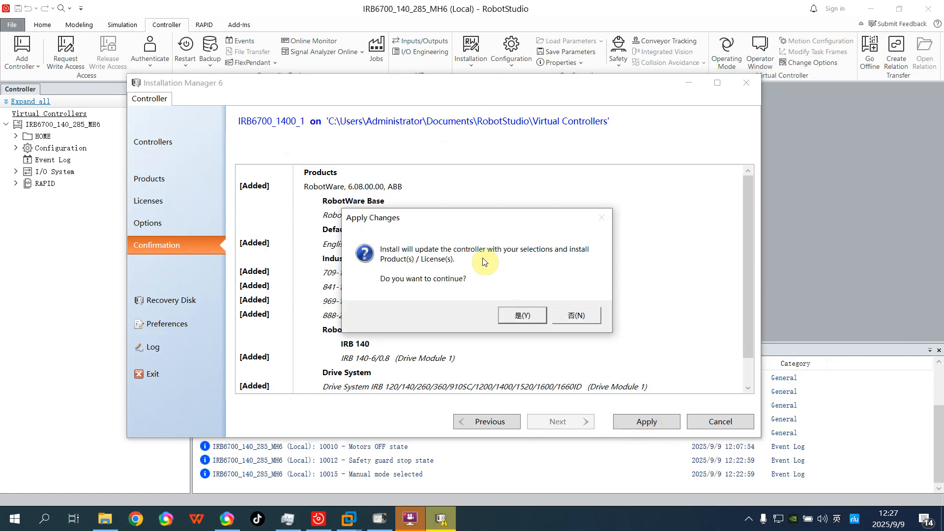
left_click(509, 315)
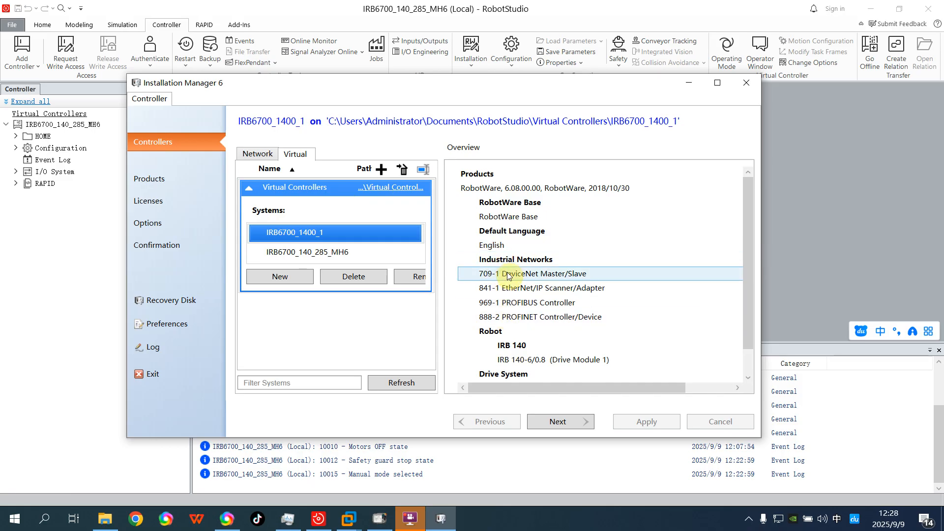
scroll(515, 350, "down", 1)
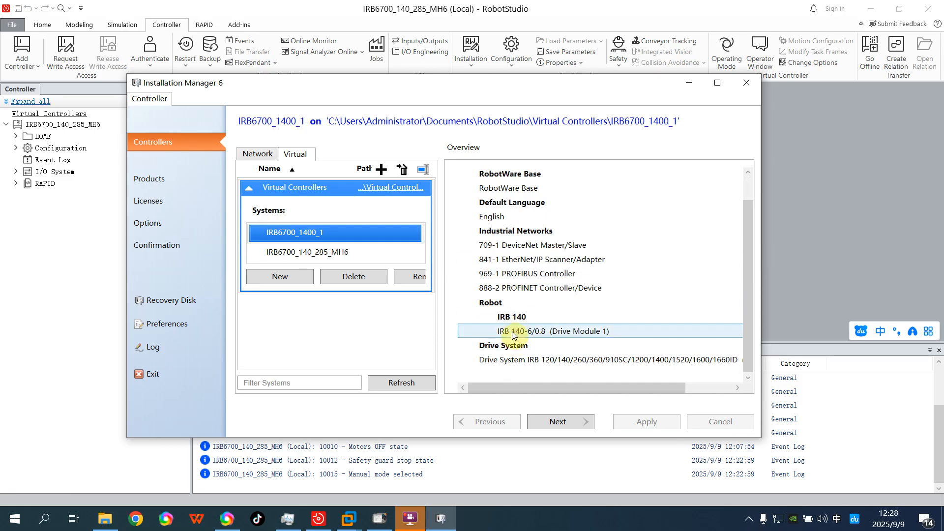
scroll(514, 270, "up", 1)
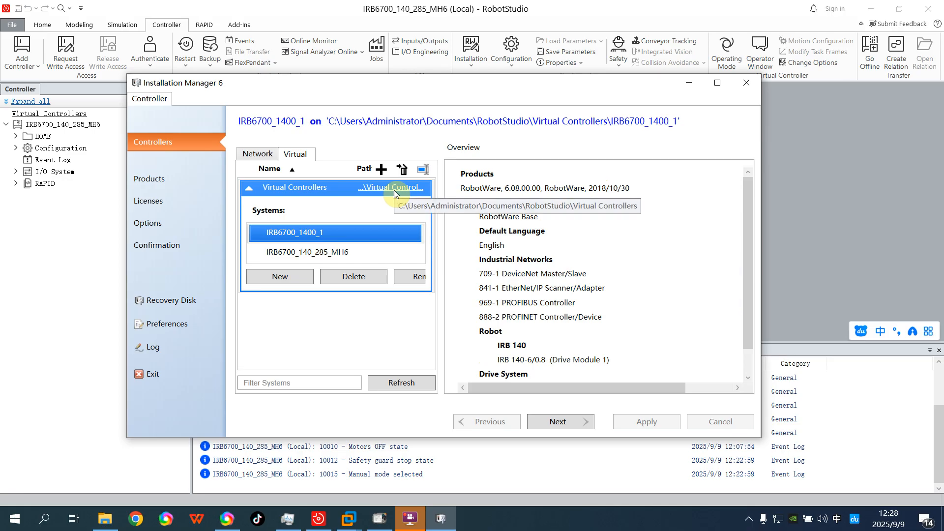
Step: Minimize RobotStudio and browse in File Explorer from the C: drive to the Administrator user's Documents\RobotStudio\Virtual Controllers folder
left_click(871, 8)
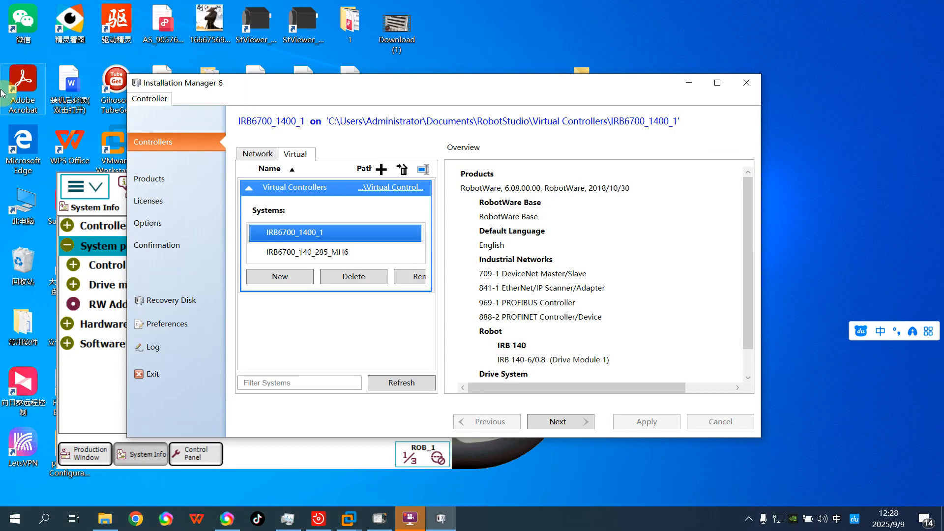
double_click(23, 202)
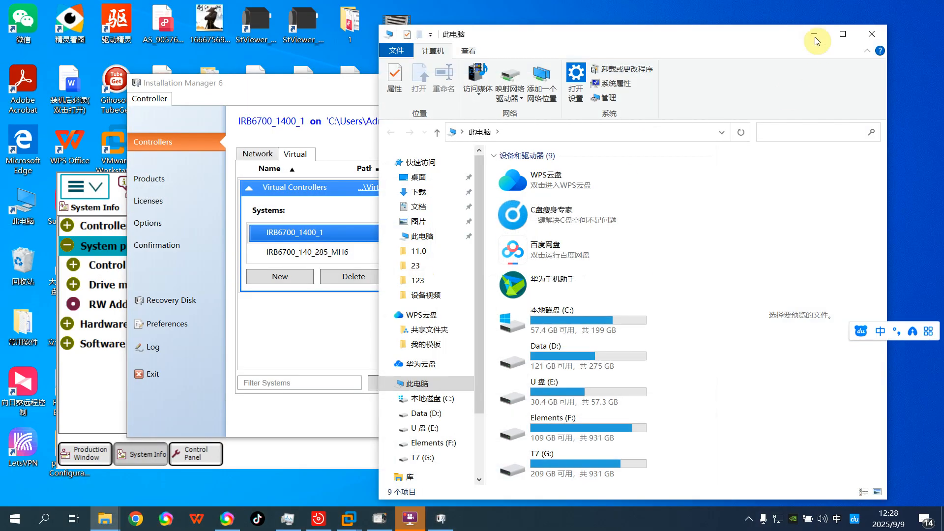
left_click(842, 34)
double_click(223, 187)
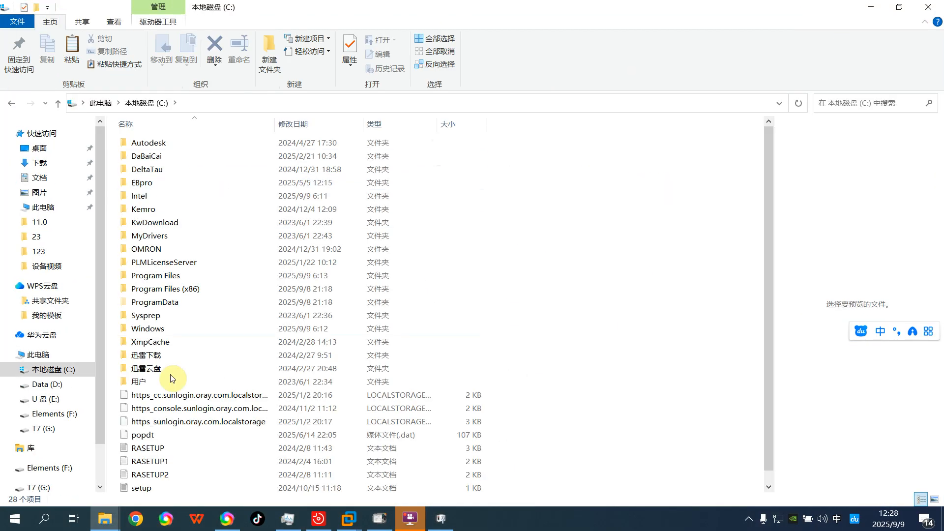
double_click(170, 381)
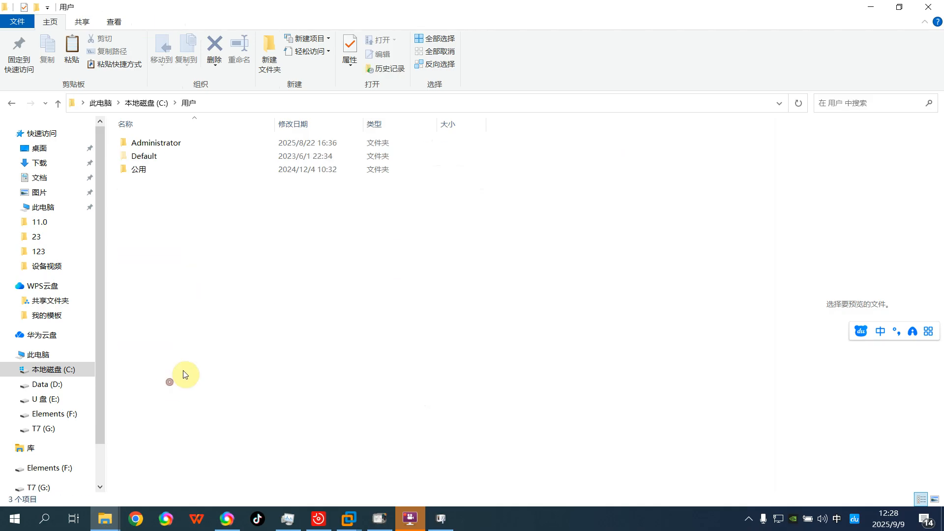
double_click(175, 147)
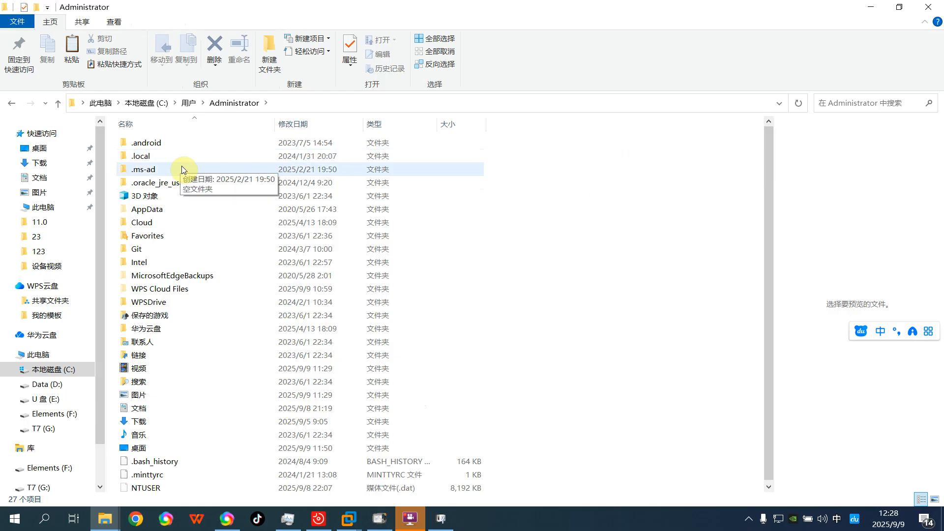
double_click(154, 412)
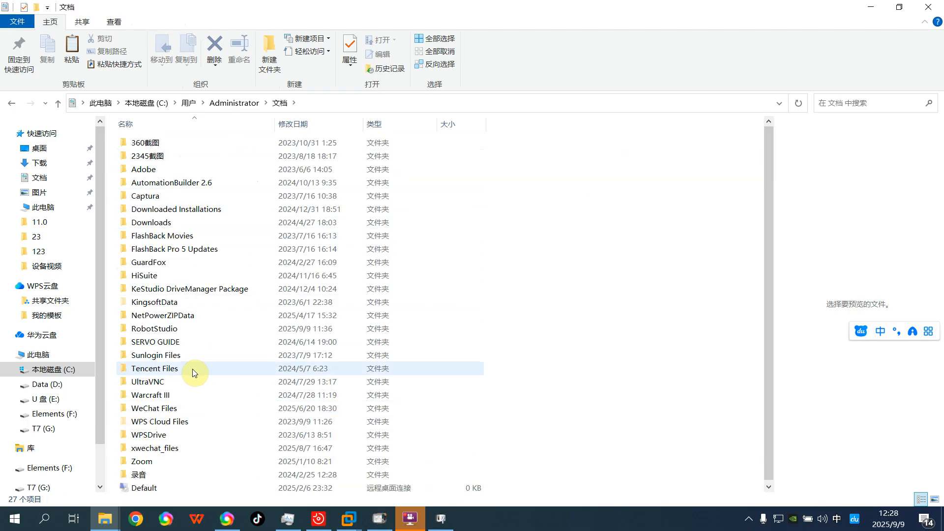
double_click(169, 329)
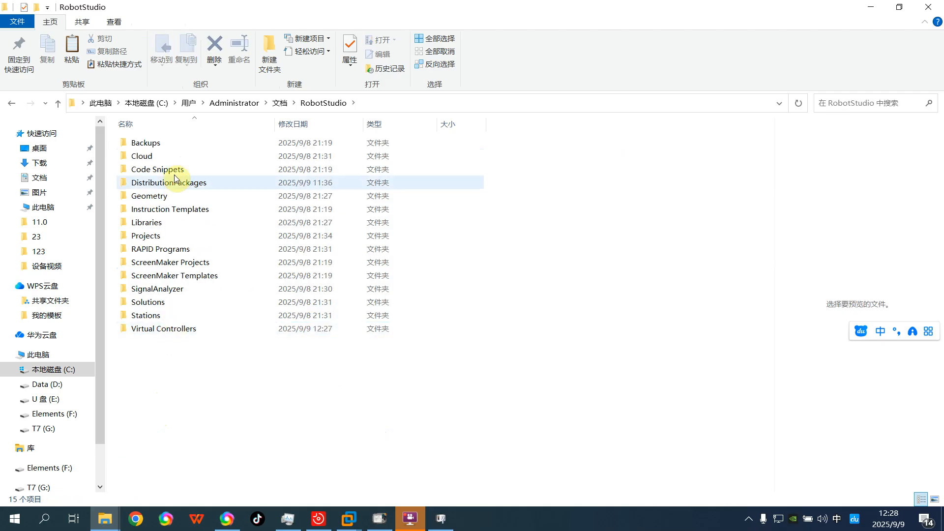
double_click(164, 330)
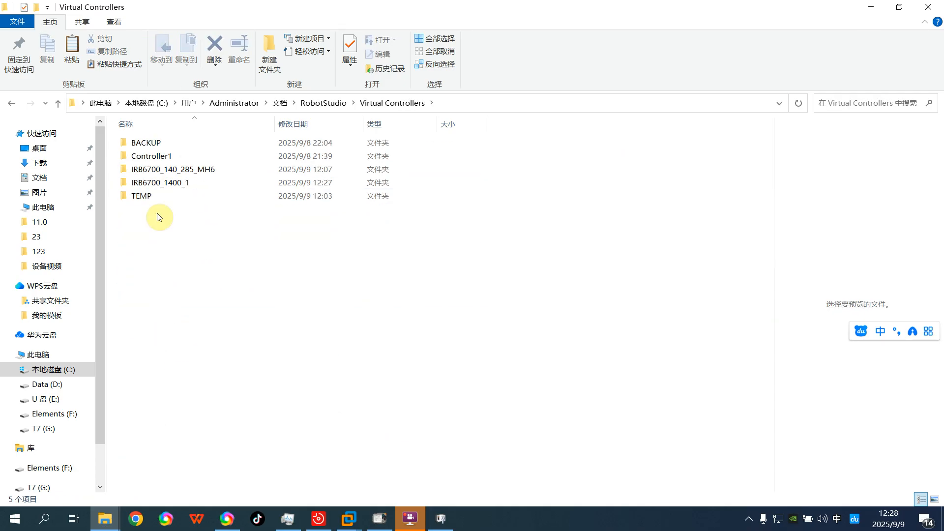
Step: Open the IRB6700_1400_1 system folder to examine its files
mouse_move(162, 188)
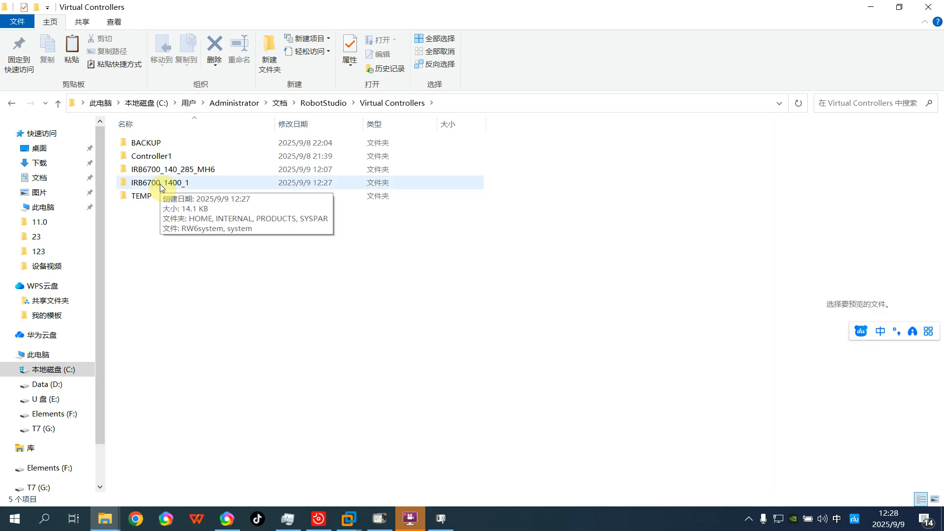
left_click(162, 187)
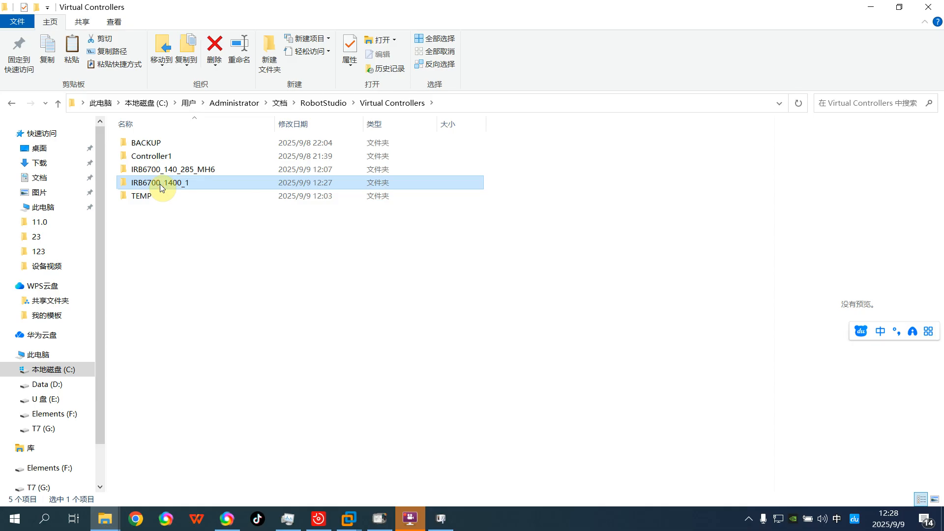
double_click(160, 184)
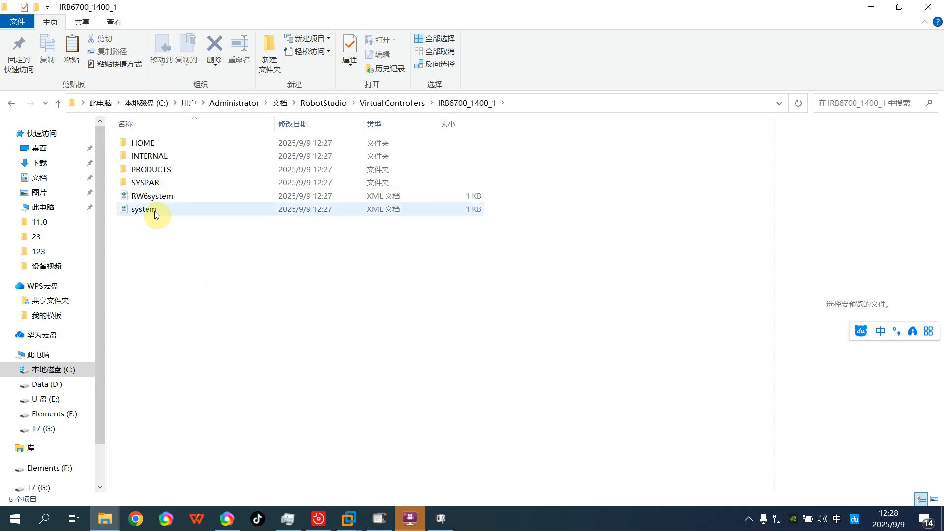
Step: Copy the system XML file from the IRB6700_1400_1 folder into the OPTION folder on the desktop
left_click(155, 211)
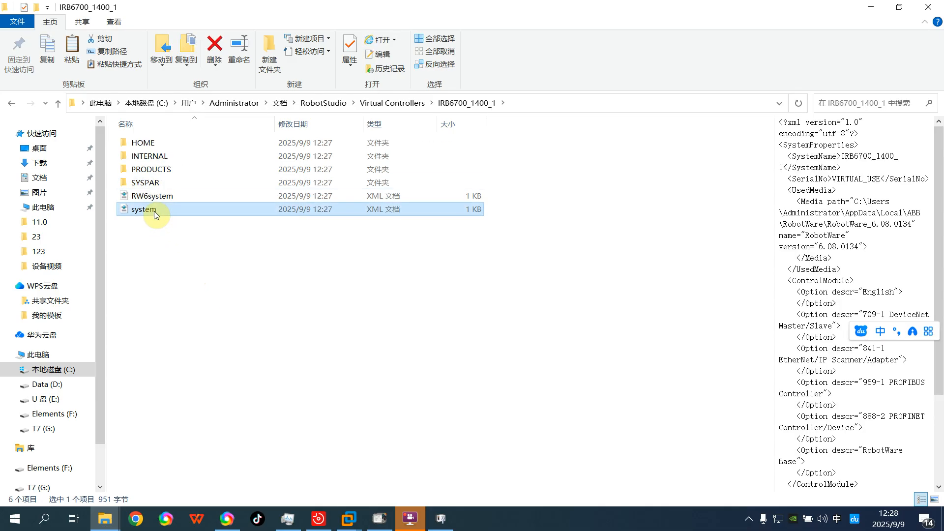
right_click(155, 211)
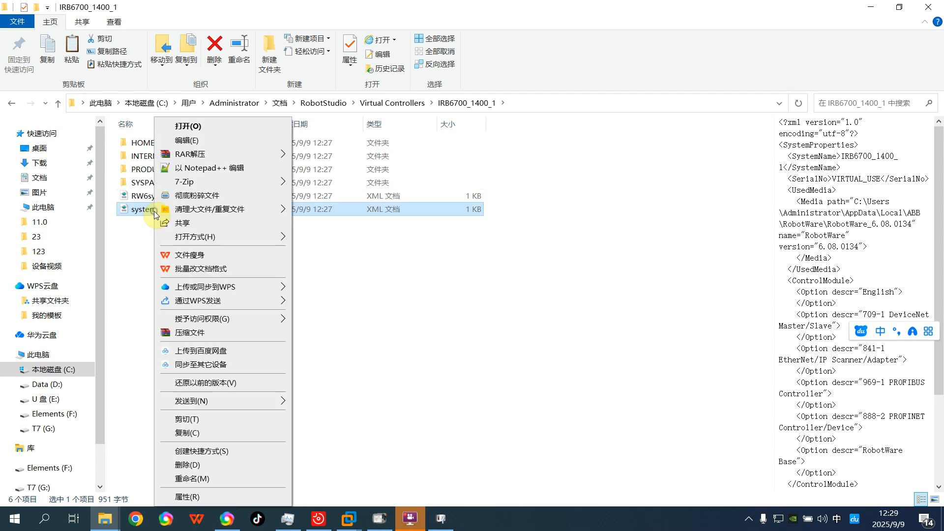
left_click(187, 433)
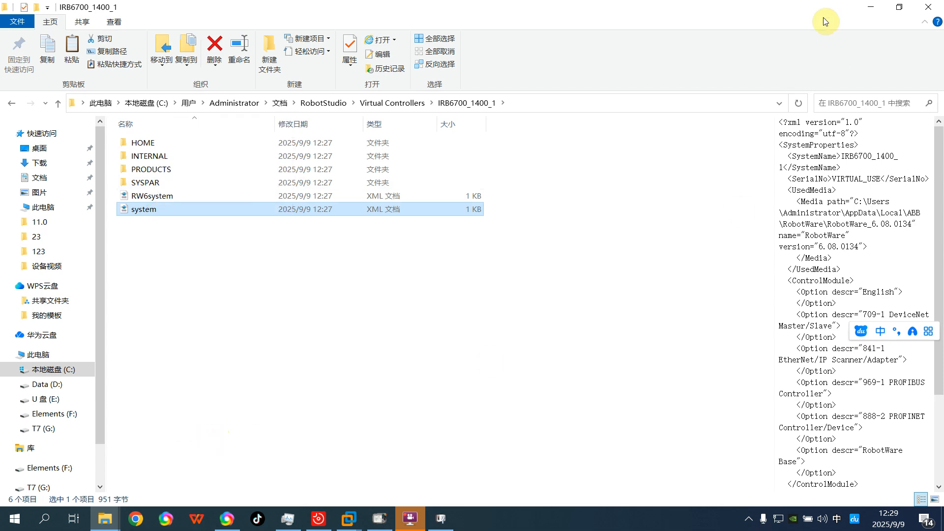
left_click(871, 7)
left_click(685, 82)
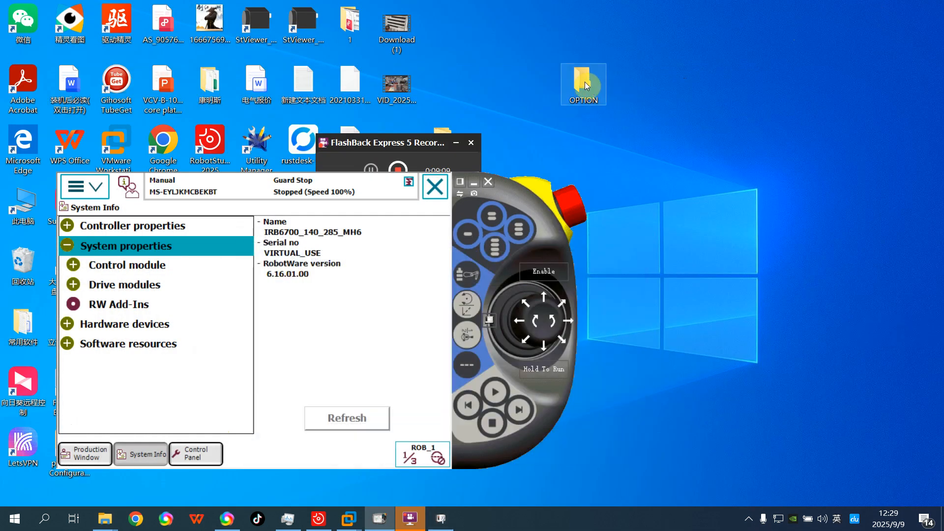
double_click(585, 82)
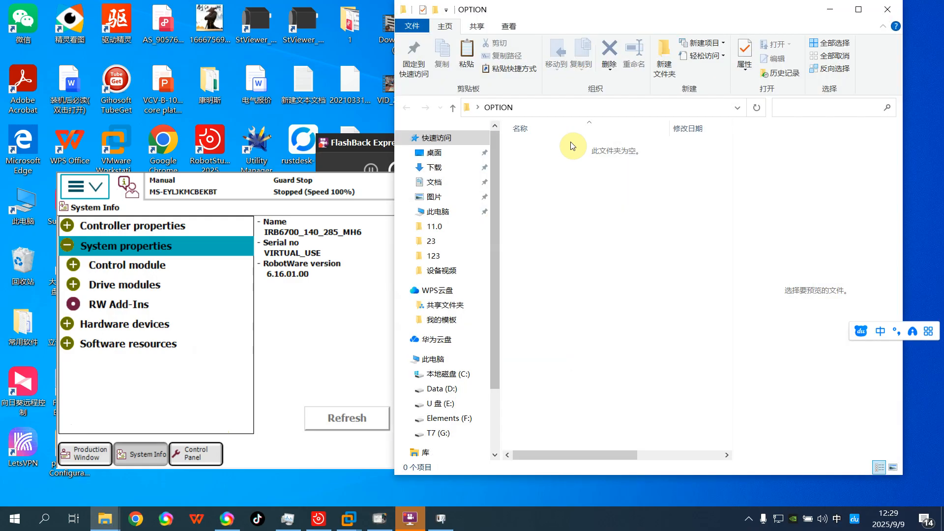
right_click(552, 182)
left_click(597, 267)
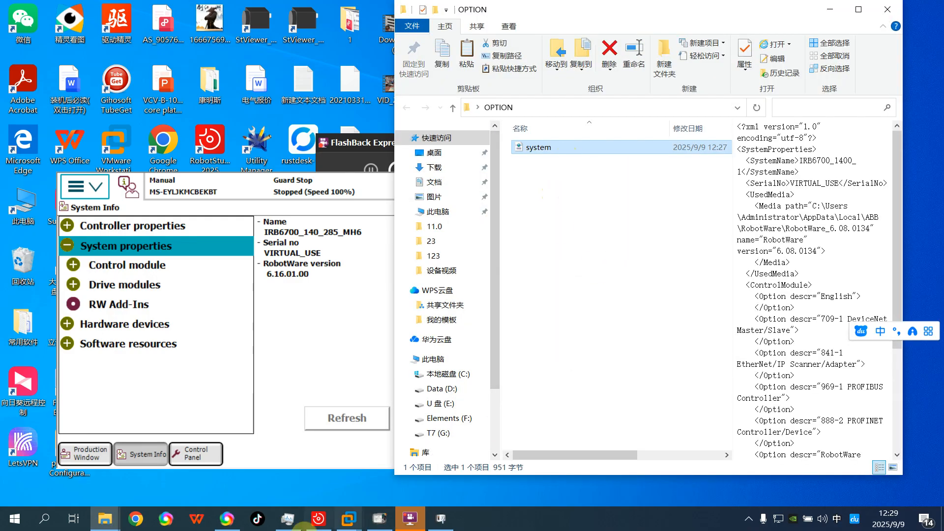
Step: Bring up the BACKINFO backup folder showing key.id and close its window
mouse_move(105, 518)
left_click(104, 476)
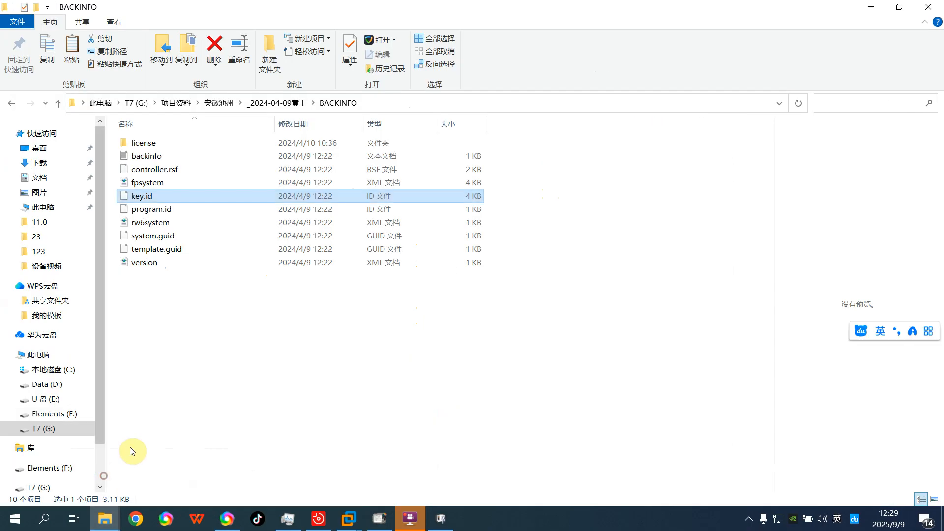
left_click(173, 195)
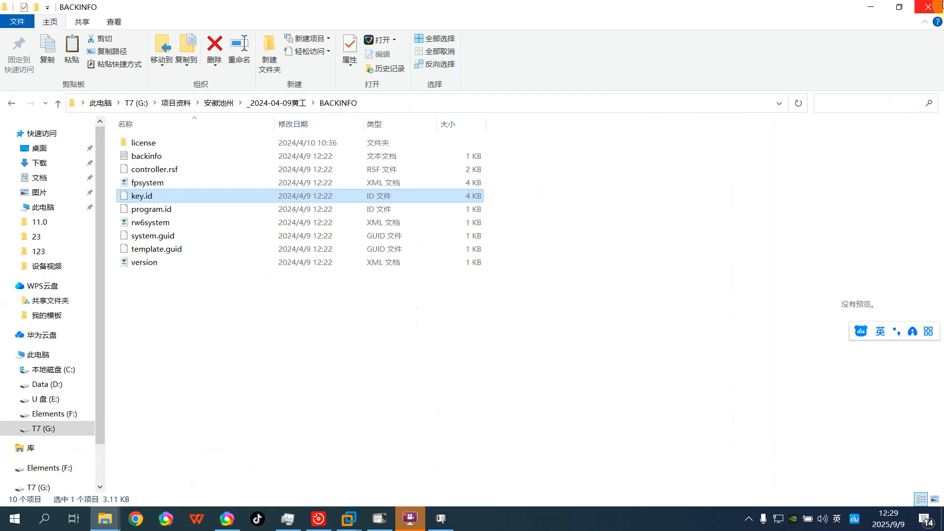
left_click(928, 7)
mouse_move(105, 518)
left_click(186, 467)
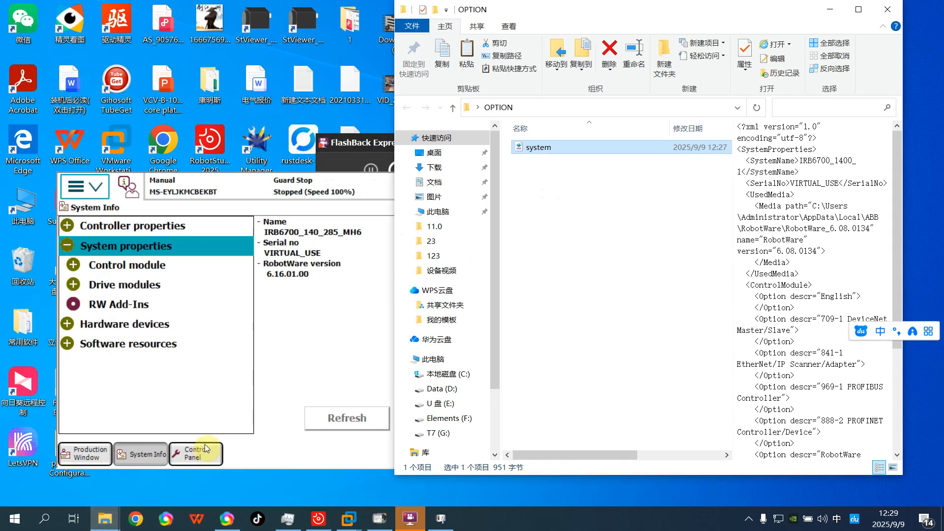
Step: Return to the Virtual Controllers folder and open the INTERNAL folder inside IRB6700_1400_1
left_click(102, 520)
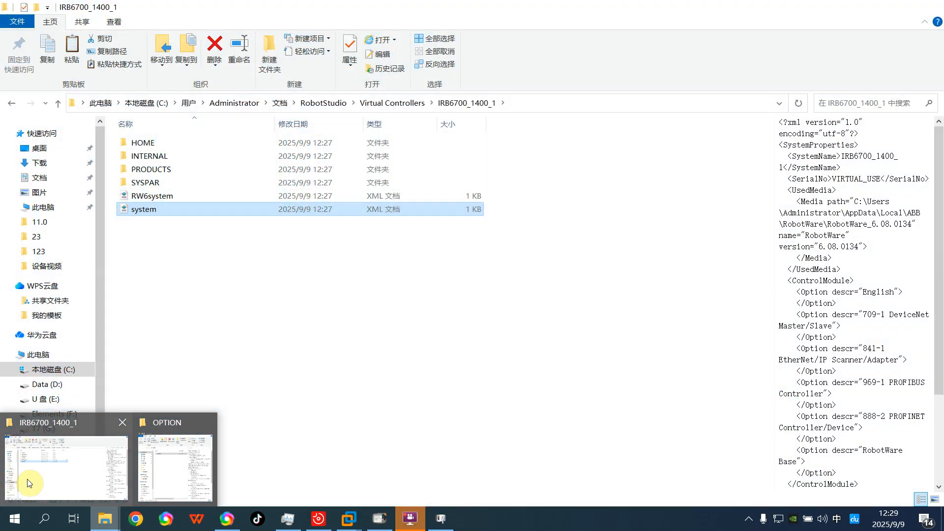
left_click(51, 479)
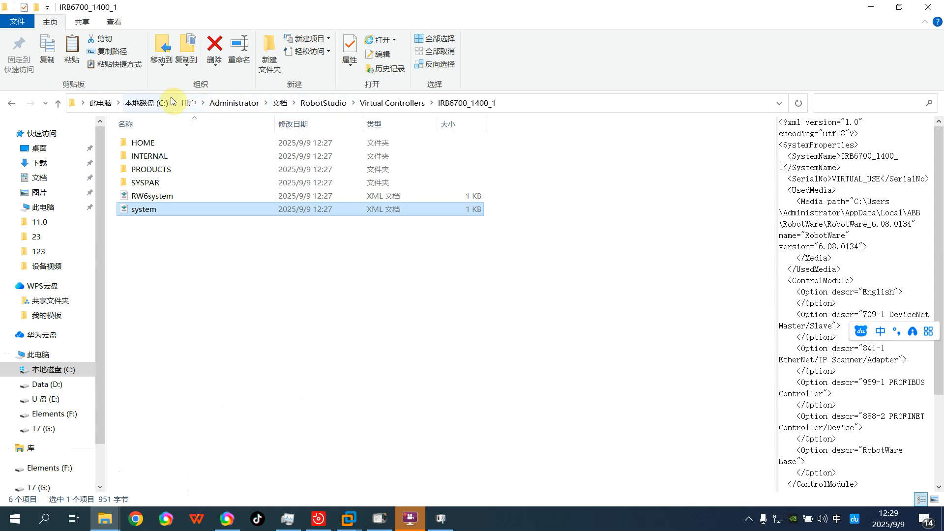
left_click(406, 105)
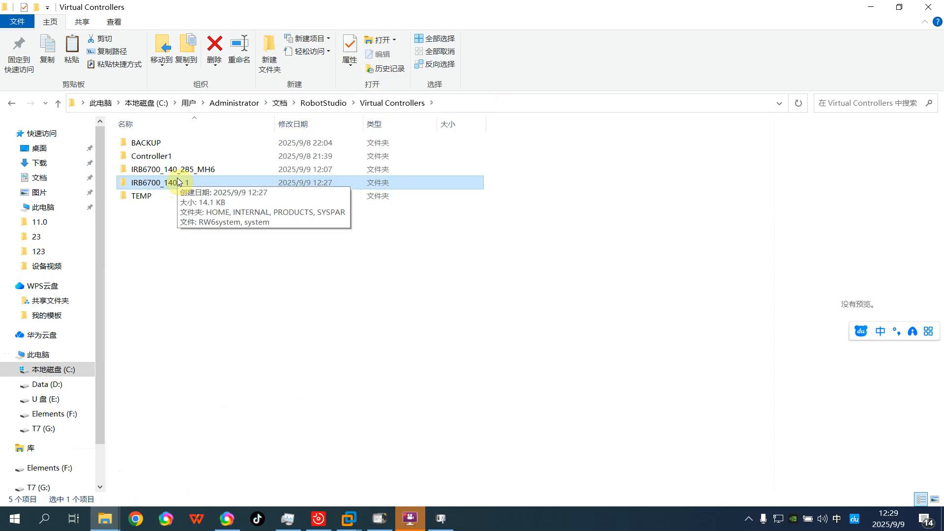
double_click(178, 160)
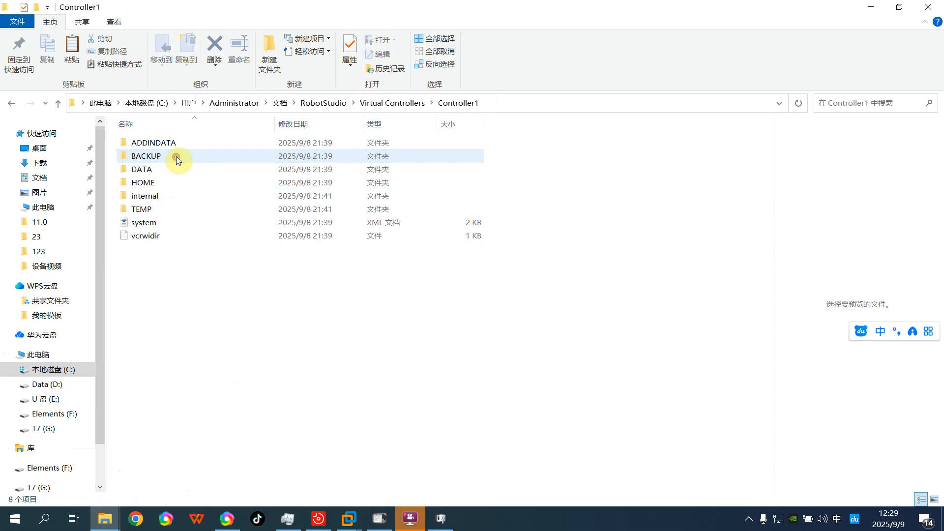
left_click(11, 103)
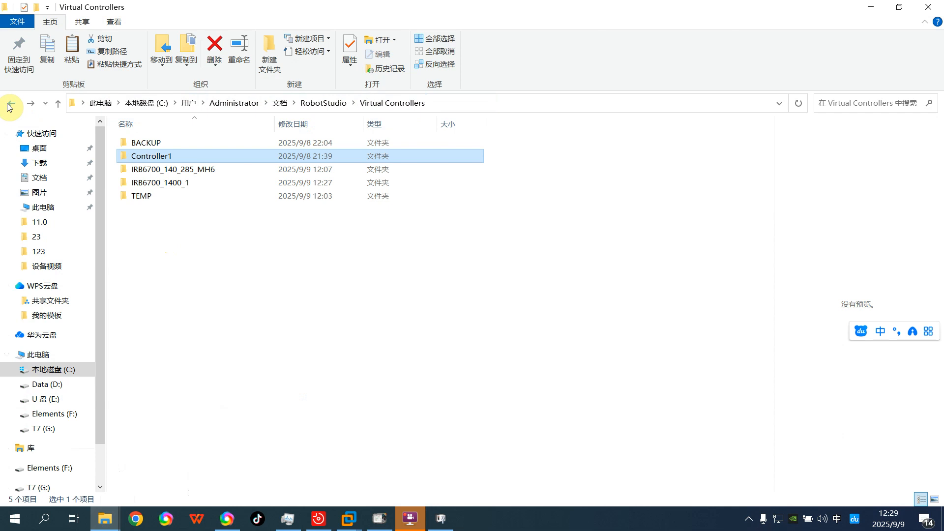
double_click(176, 183)
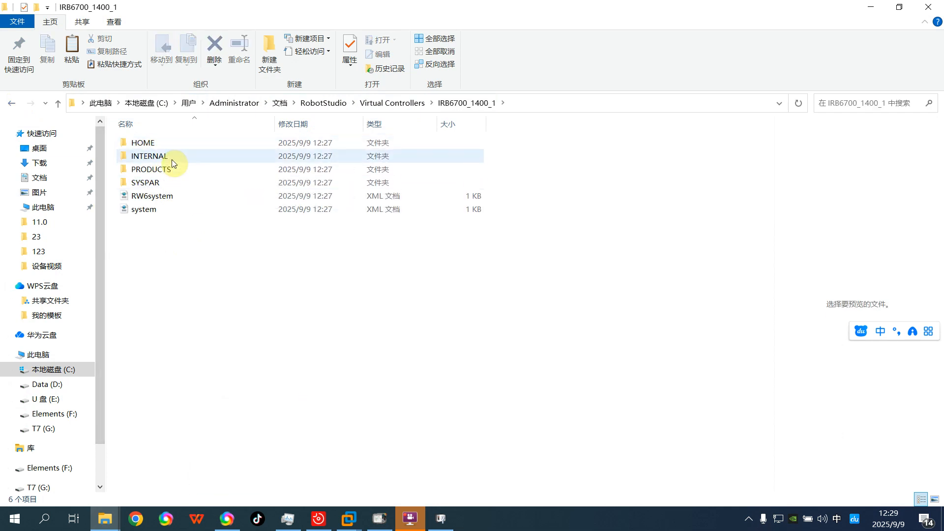
double_click(172, 159)
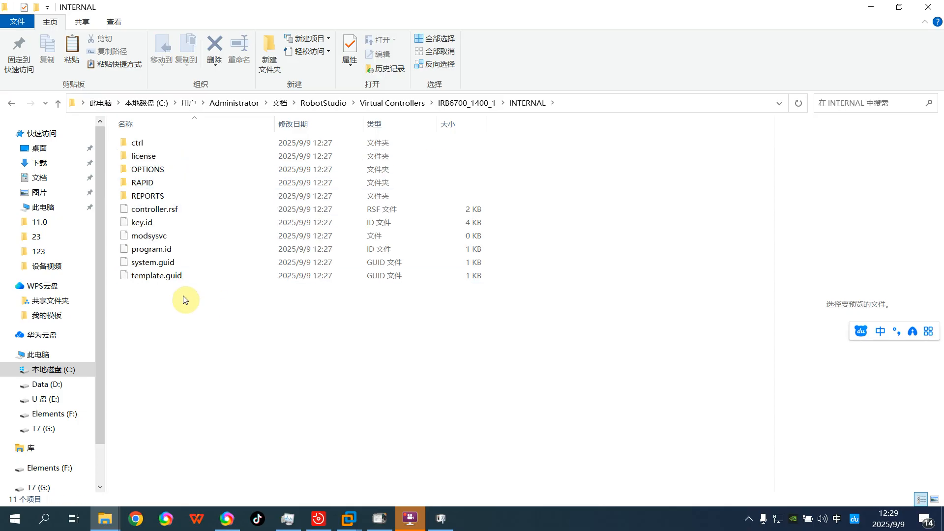
Step: Copy controller.rsf and key.id from the INTERNAL folder into the OPTION folder, and check the copied files there
left_click(147, 223)
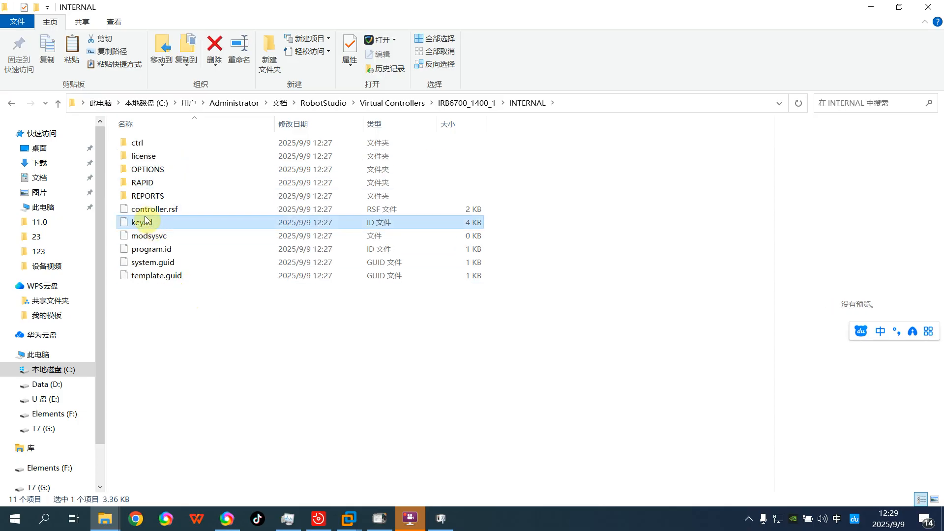
left_click(143, 212, "ctrl")
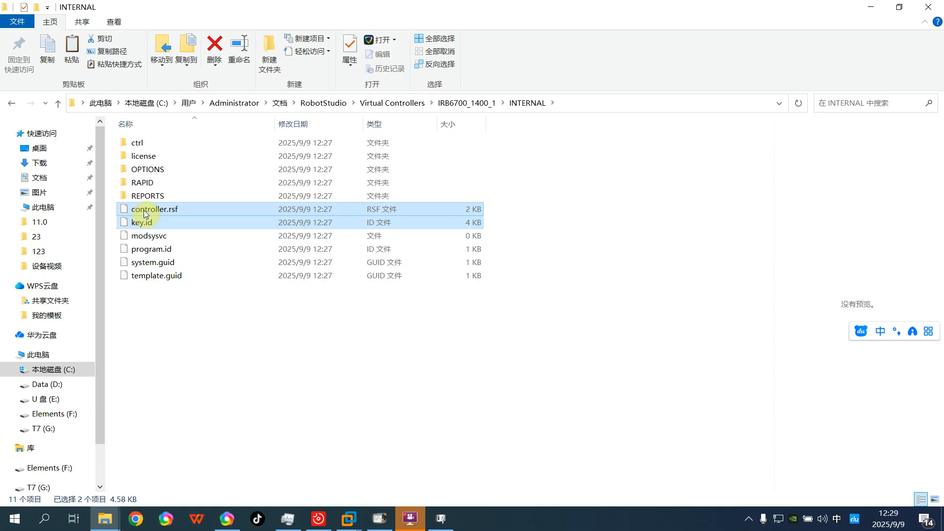
right_click(144, 210)
left_click(191, 435)
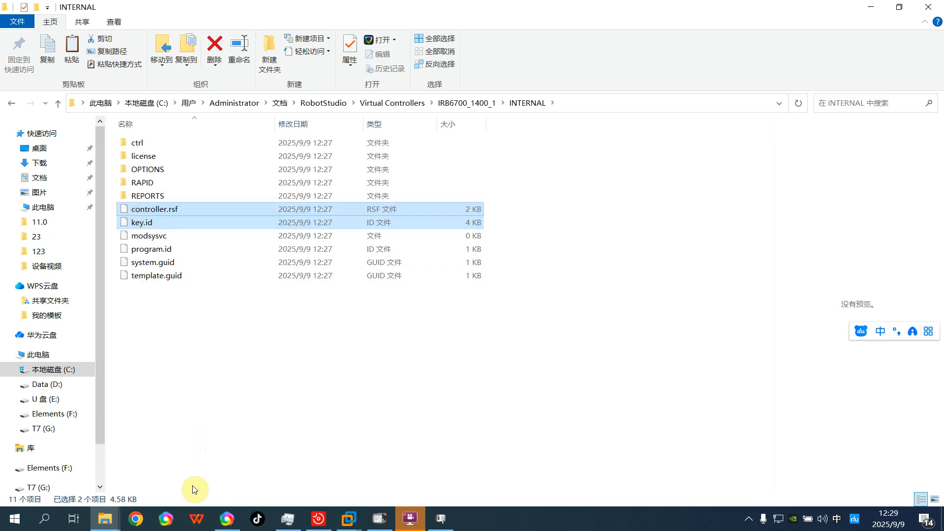
left_click(864, 8)
right_click(565, 187)
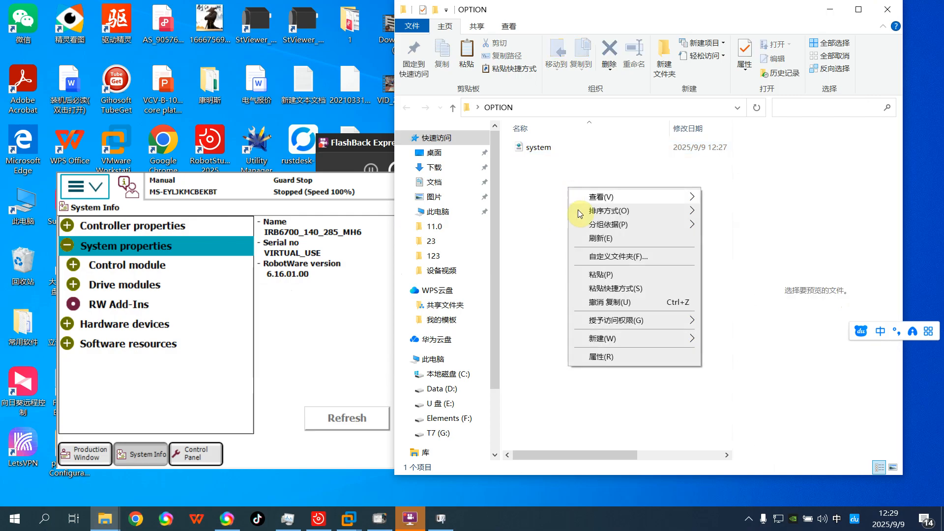
left_click(613, 279)
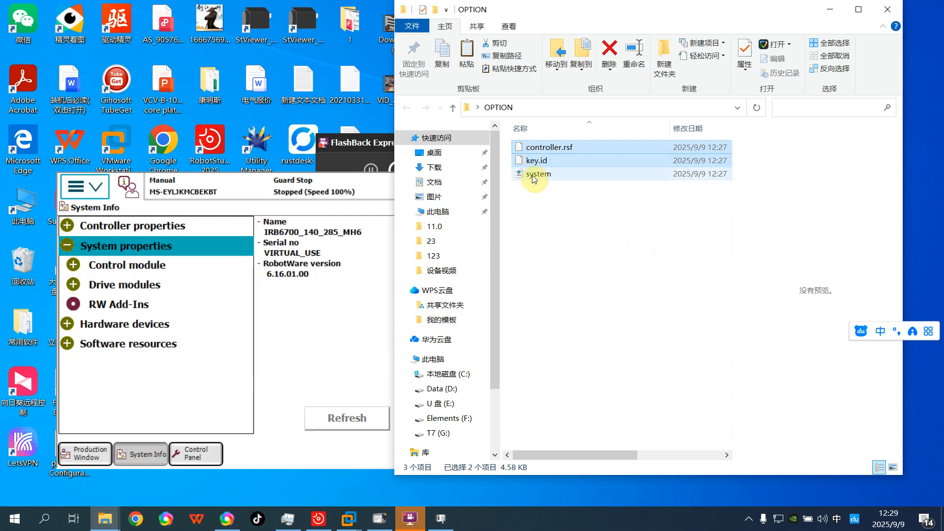
left_click(533, 177)
left_click(538, 162)
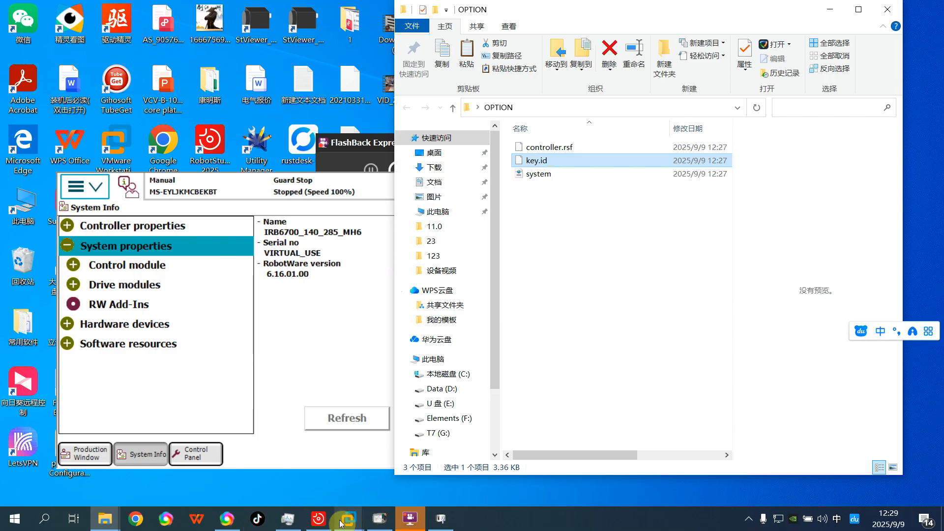
Step: Switch through RobotStudio and the virtual FlexPendant to Installation Manager 6 to review the IRB6700_1400_1 system overview
left_click(318, 518)
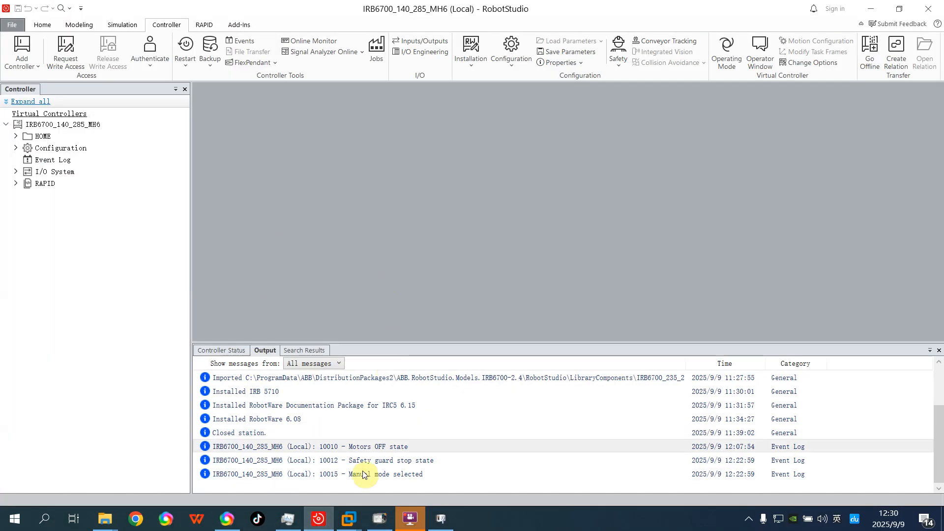
left_click(379, 519)
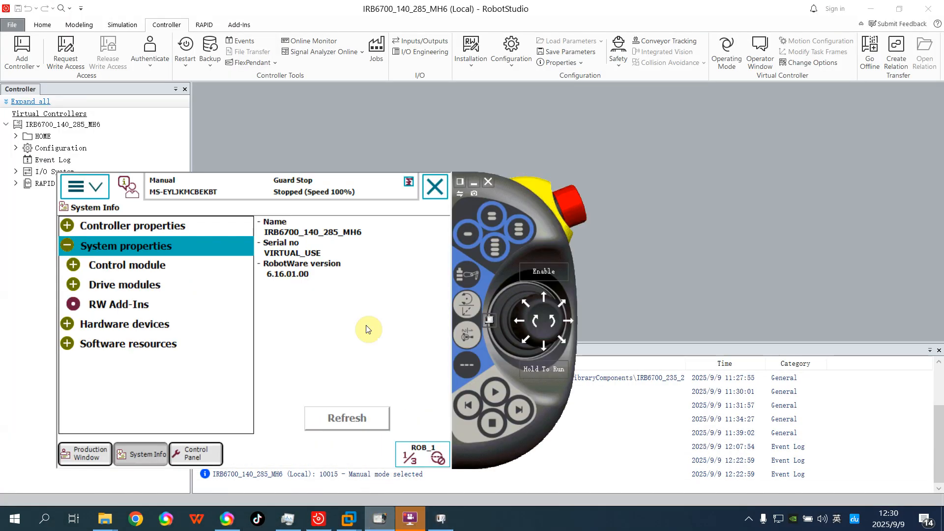
left_click(441, 519)
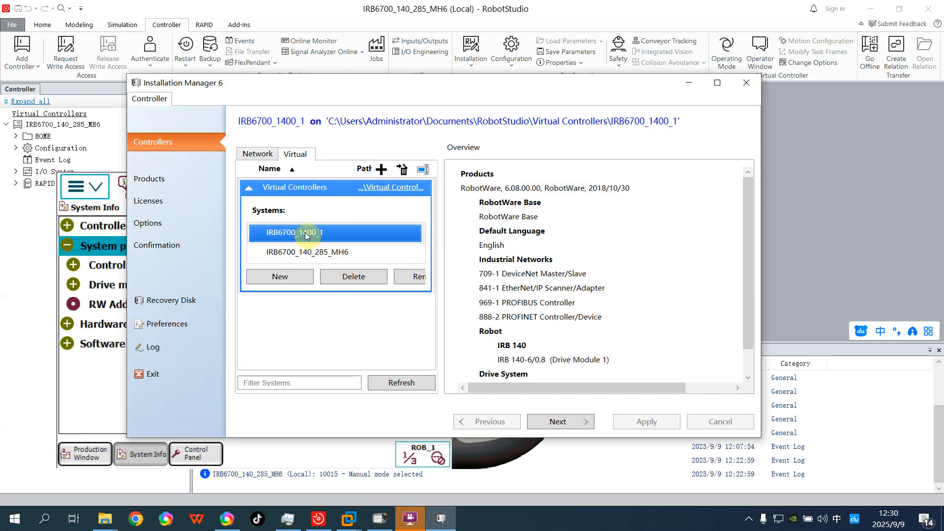
Step: Review in File Explorer where the IRB6700_1400_1 system file and its INTERNAL controller.rsf and key.id files are stored
mouse_move(103, 519)
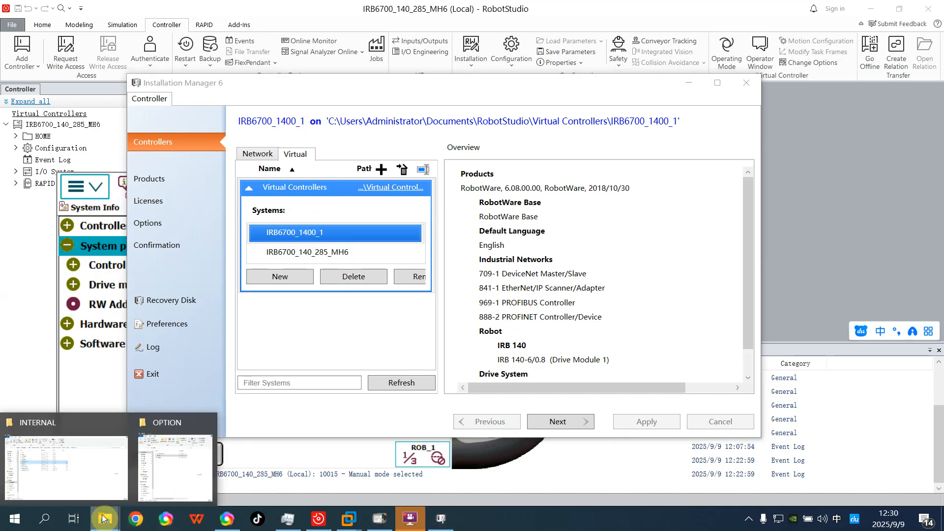
left_click(71, 471)
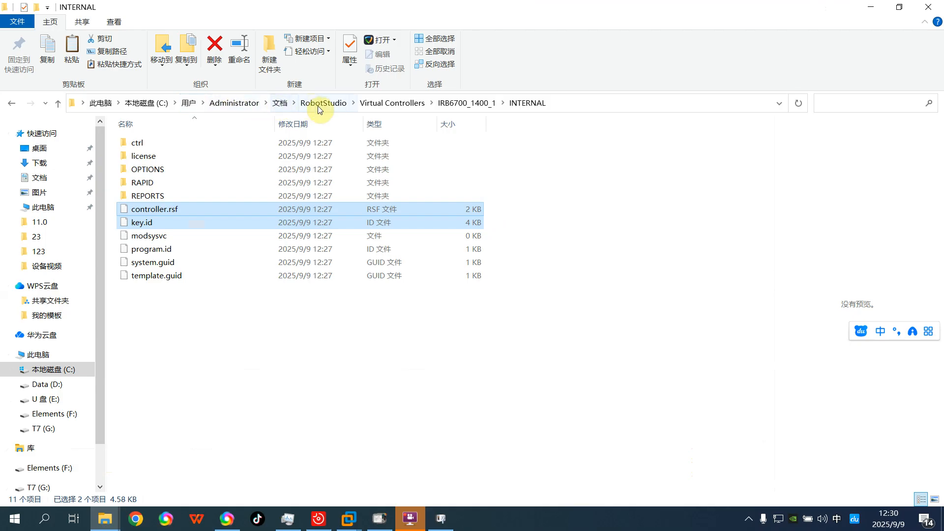
left_click(399, 104)
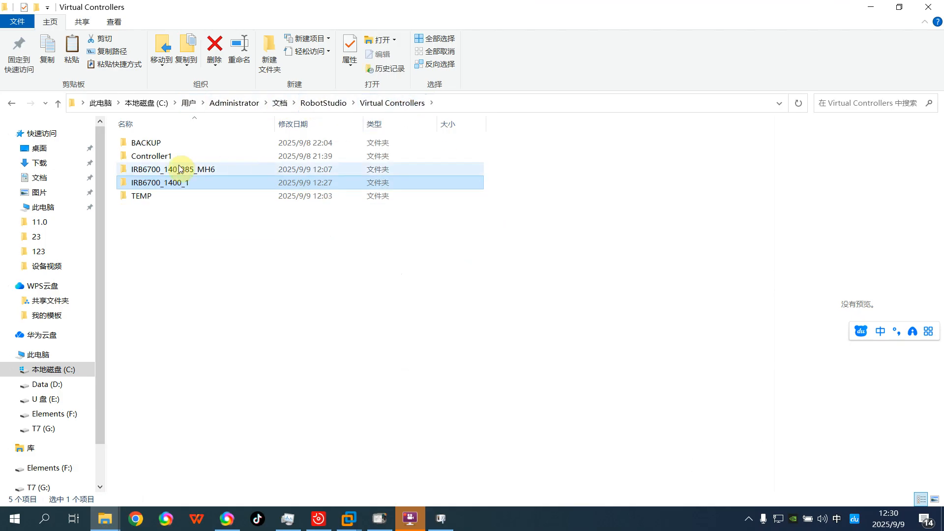
double_click(158, 185)
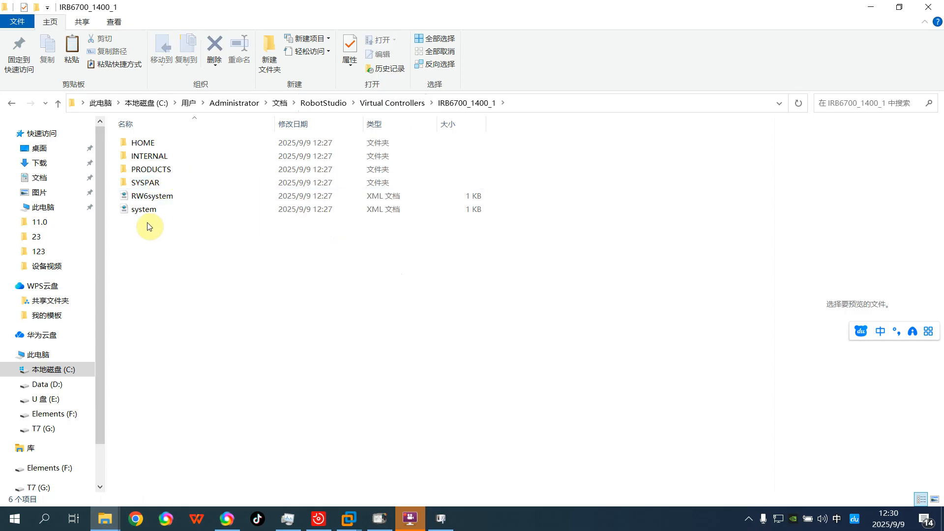
left_click(151, 209)
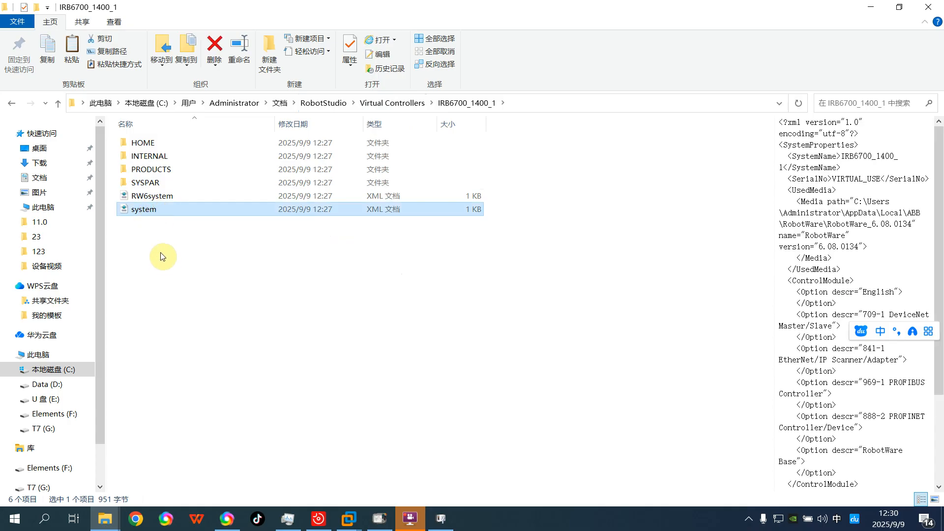
double_click(166, 156)
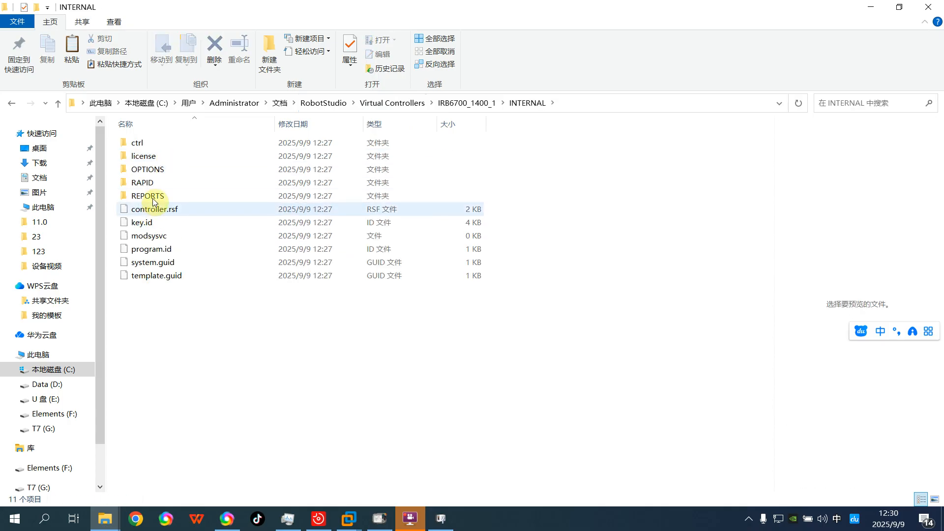
left_click(148, 222)
left_click(151, 210, "ctrl")
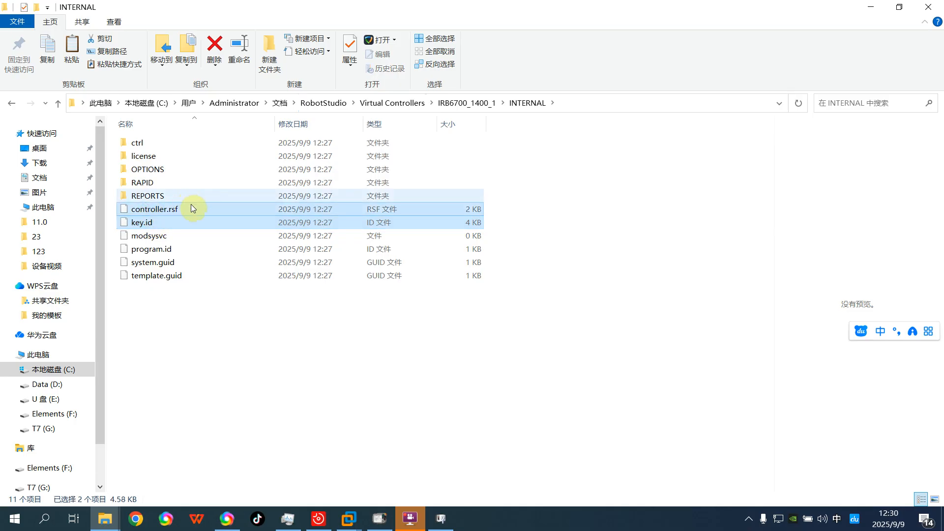
Step: Minimize the INTERNAL folder and RobotStudio windows, and move the OPTION folder window aside to uncover more of Installation Manager 6
left_click(878, 8)
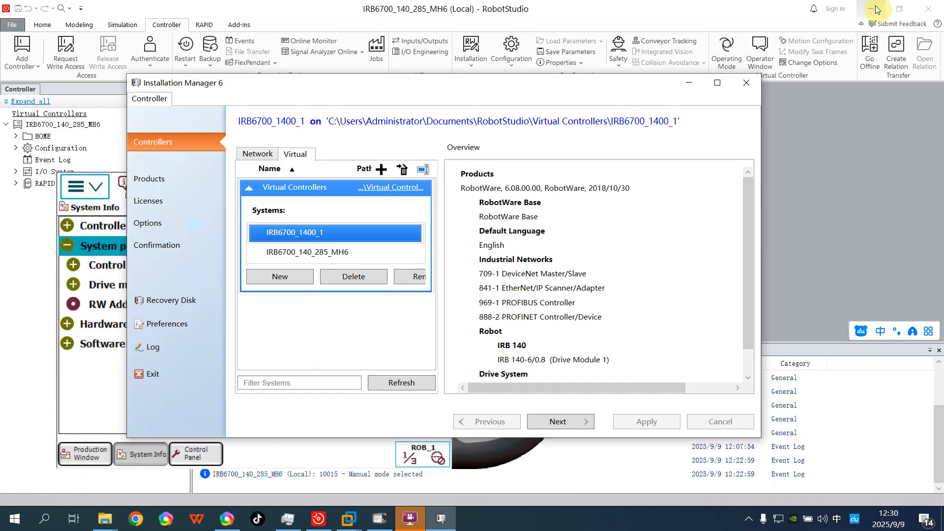
left_click(877, 9)
left_click(763, 13)
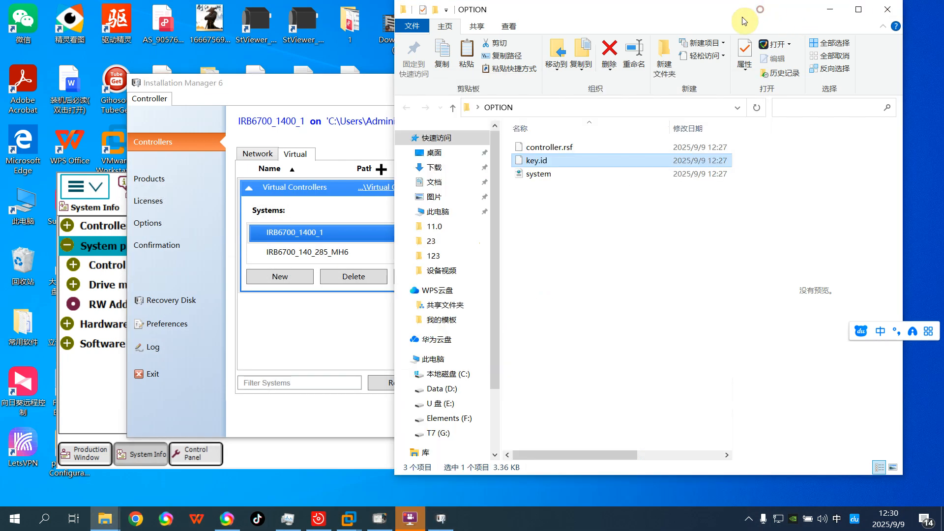
left_click_drag(659, 20, 714, 20)
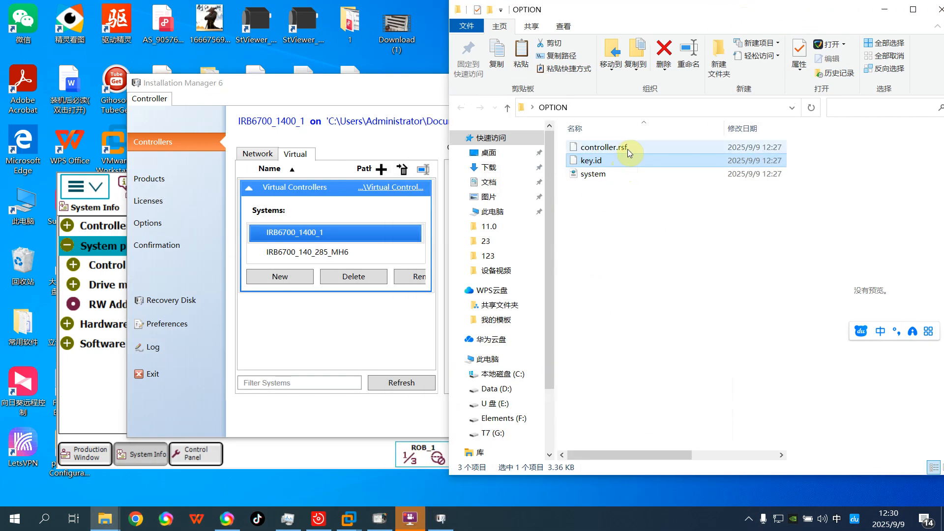
Step: Preview the system file in OPTION, widening the window, and compare its 888-2 PROFINET and 969-1 PROFIBUS entries with the Installation Manager 6 overview
left_click(587, 147)
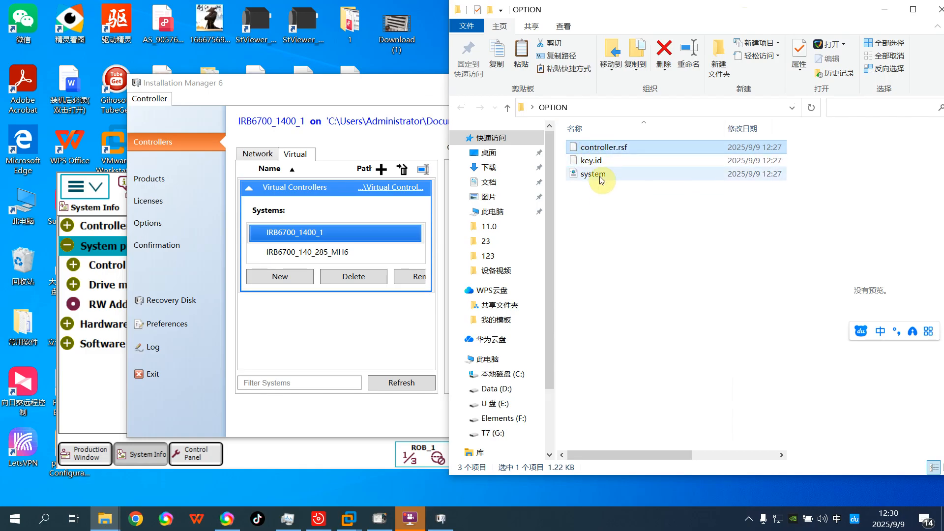
left_click(600, 178)
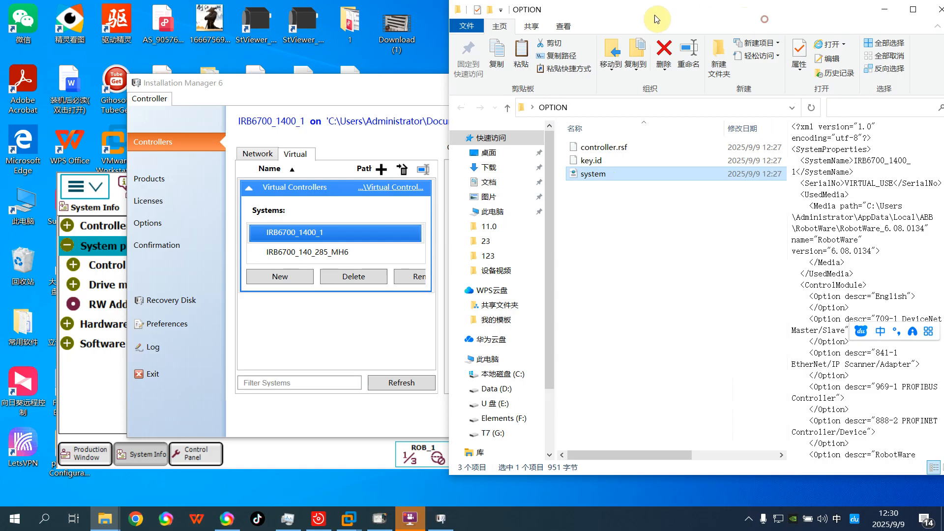
left_click_drag(653, 20, 500, 21)
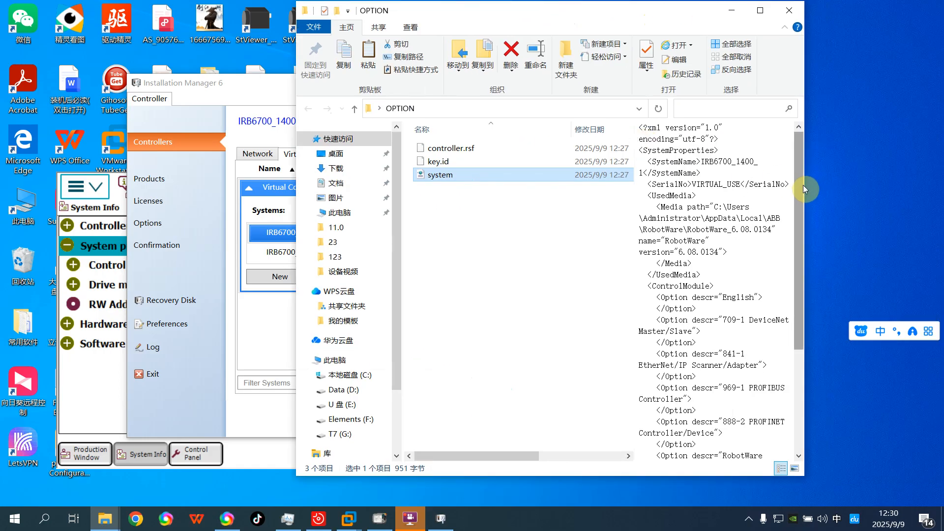
left_click_drag(804, 187, 889, 187)
scroll(778, 344, "down", 2)
left_click_drag(743, 353, 865, 353)
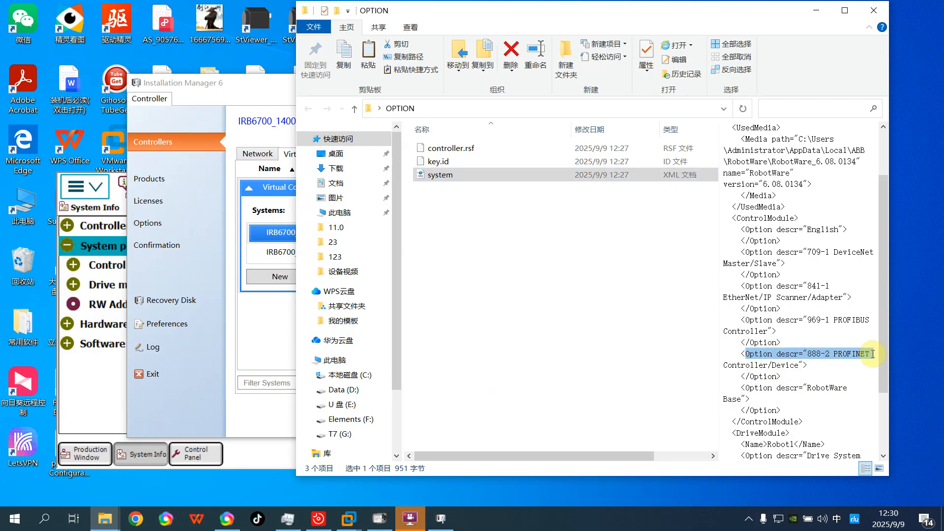
left_click_drag(737, 321, 920, 324)
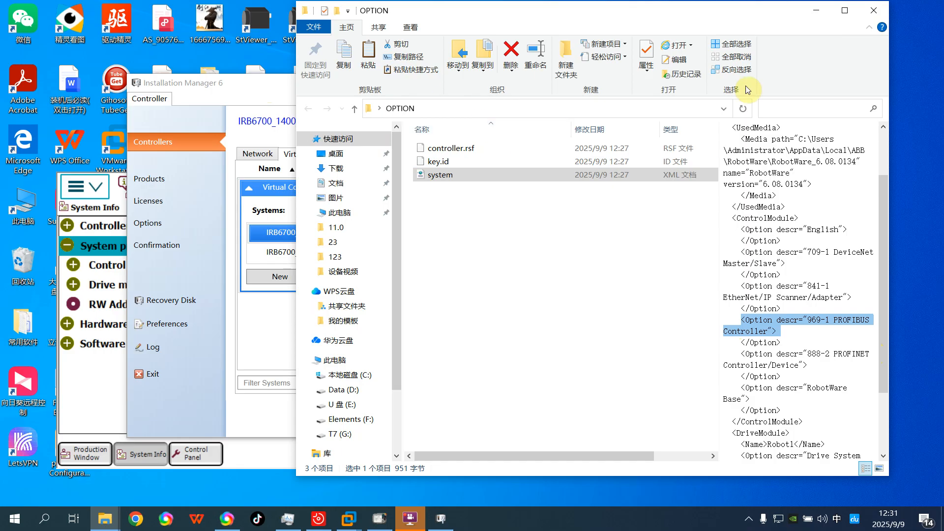
left_click(279, 93)
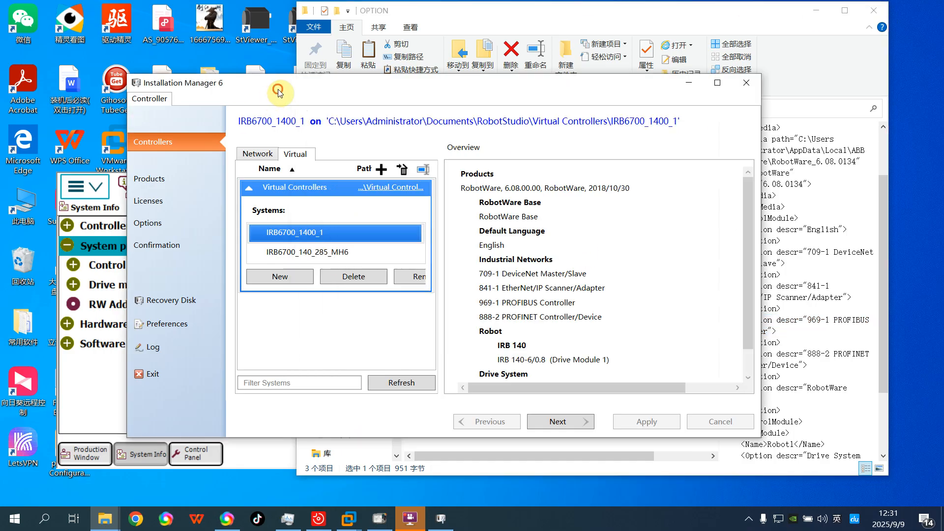
left_click(692, 87)
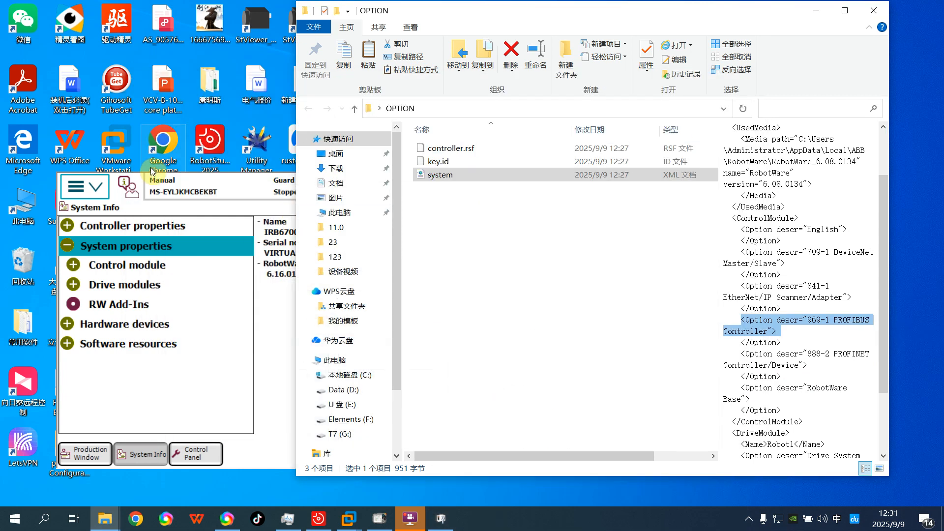
Step: Review the Backup Current System page and its backup path folders on the virtual FlexPendant, leaving the folder selection without changes
left_click(235, 181)
left_click_drag(509, 193, 539, 129)
left_click(116, 119)
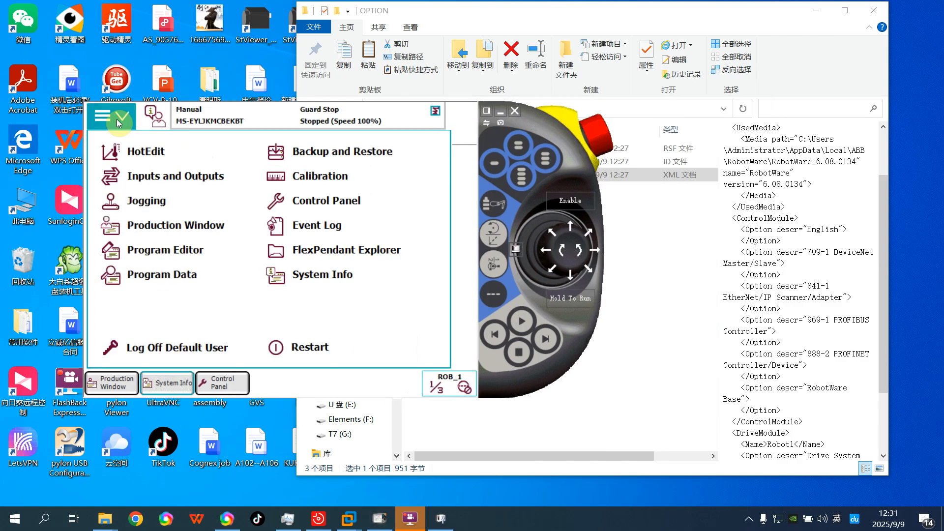
left_click(323, 156)
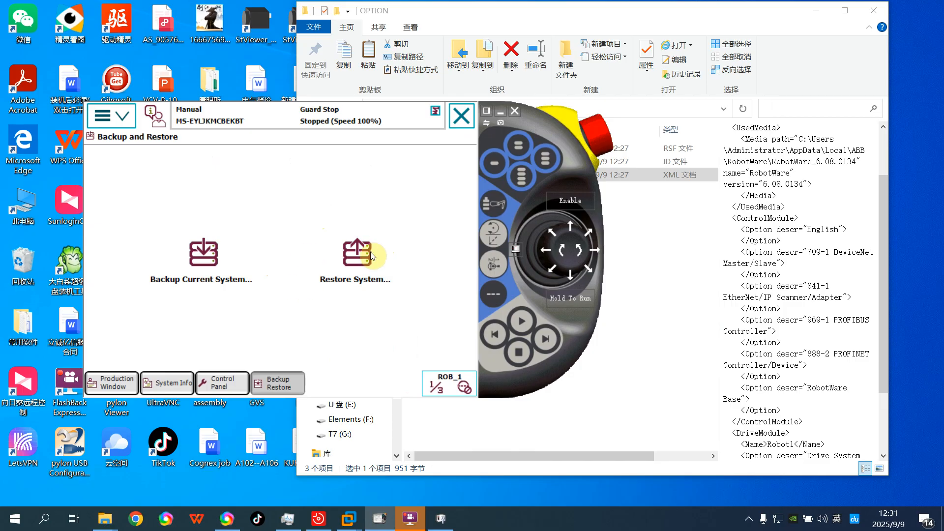
left_click(203, 253)
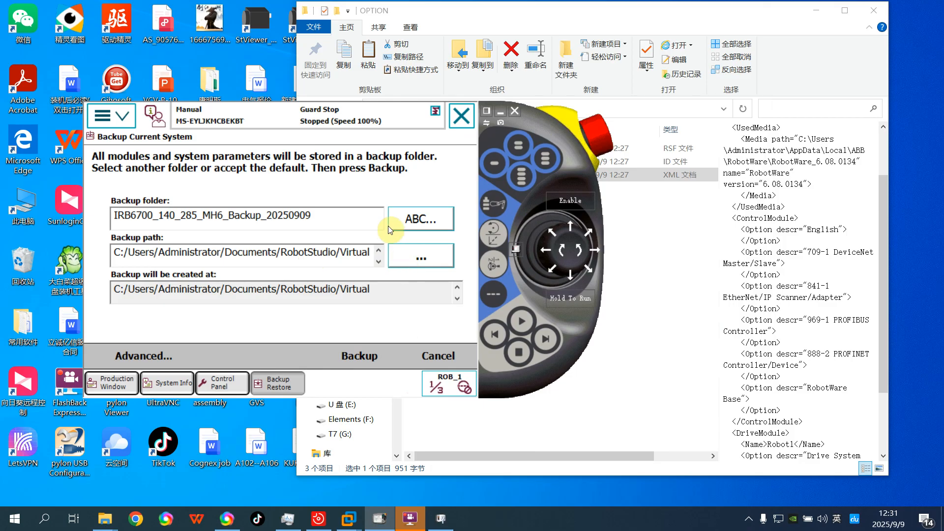
left_click(412, 256)
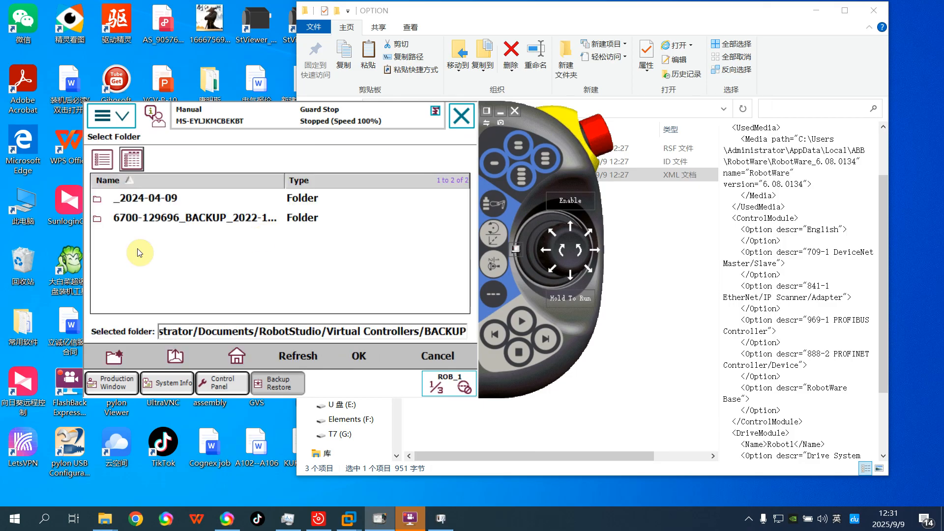
left_click(446, 361)
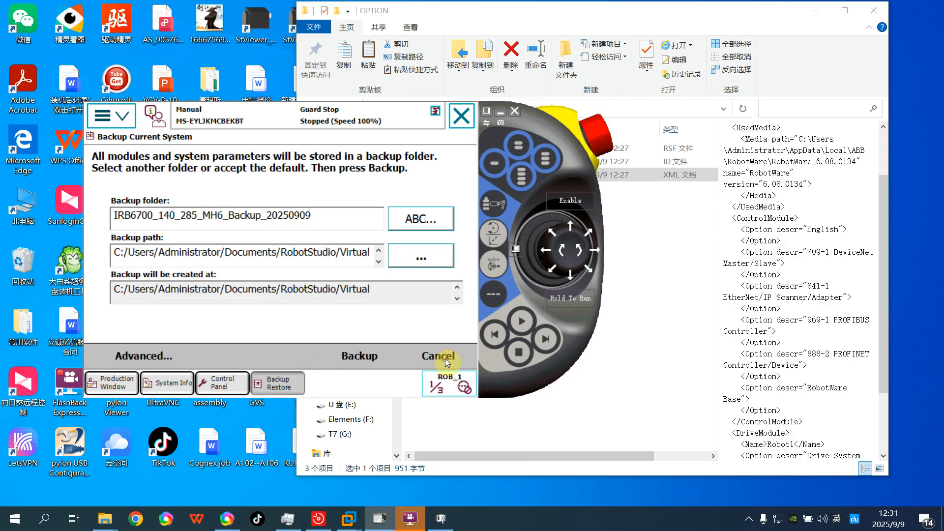
left_click(112, 125)
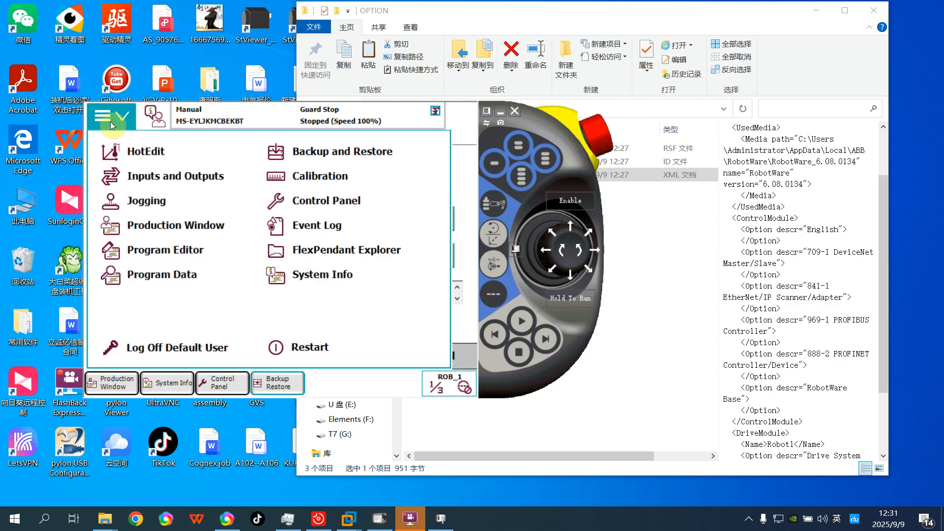
Step: Open the 2024-04-09 robot backup folder on drive T7 (G:) under 项目资料 and 安徽池州, beside the OPTION folder window
left_click(568, 22)
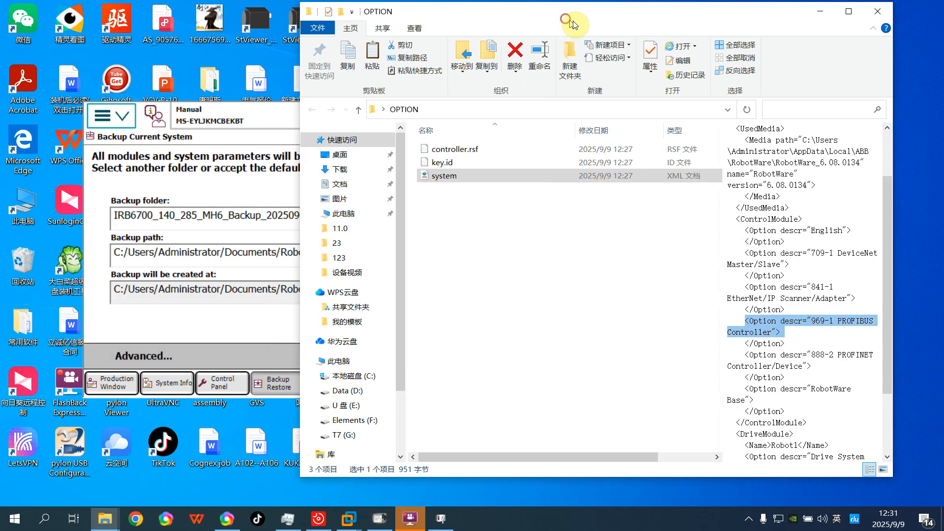
left_click_drag(550, 19, 537, 17)
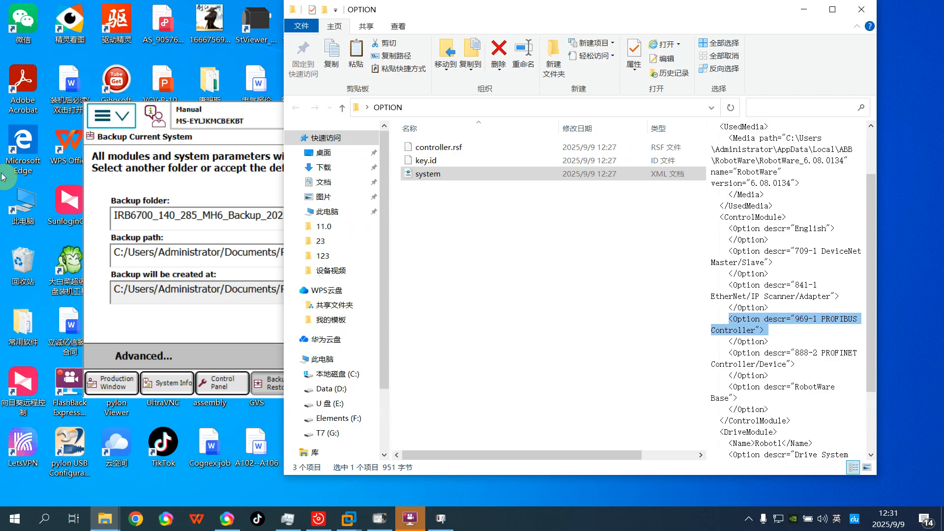
left_click(10, 209)
double_click(11, 209)
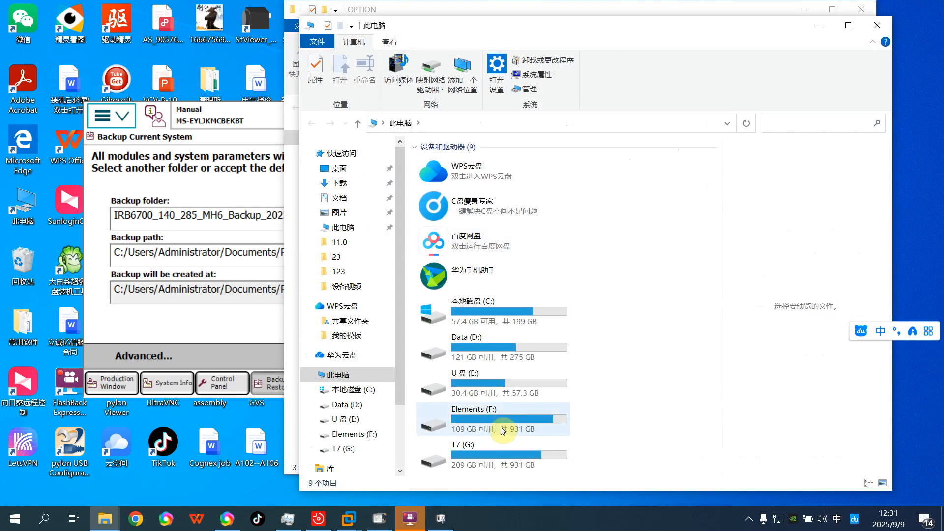
double_click(503, 444)
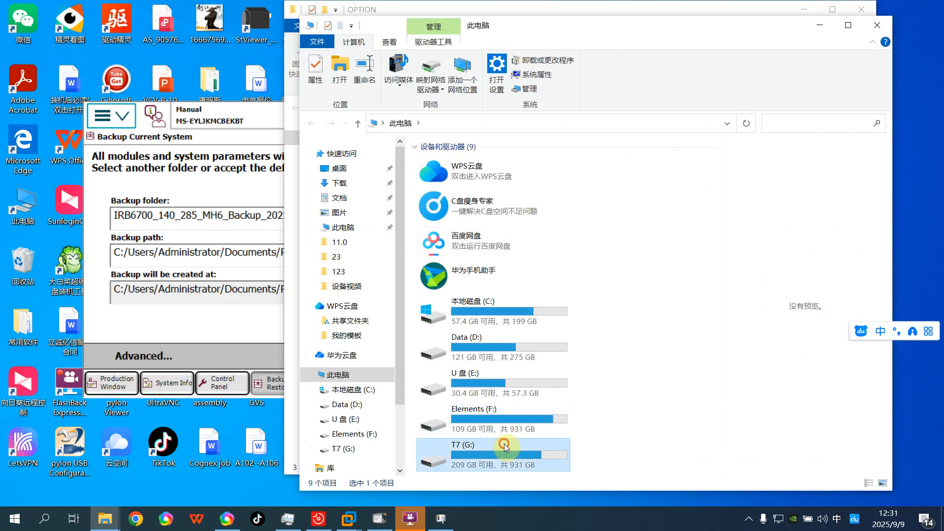
double_click(462, 219)
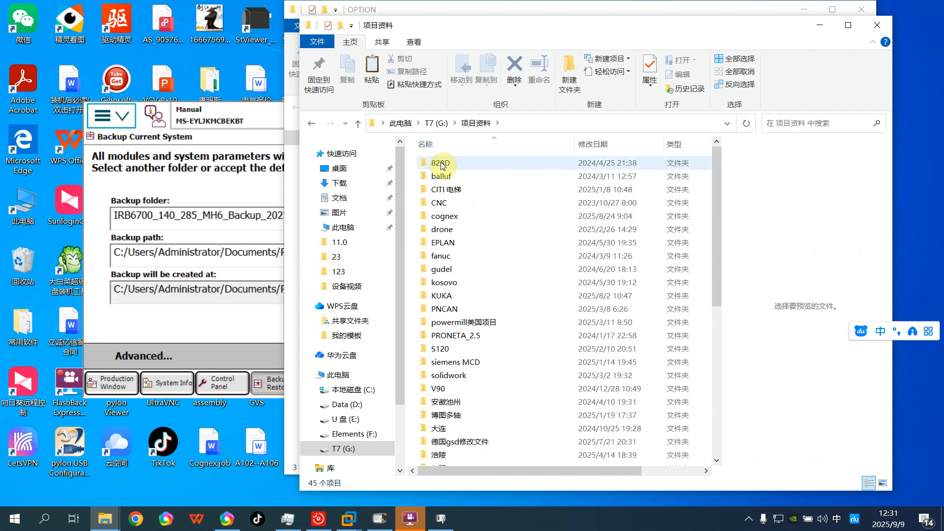
scroll(481, 315, "down", 5)
double_click(476, 288)
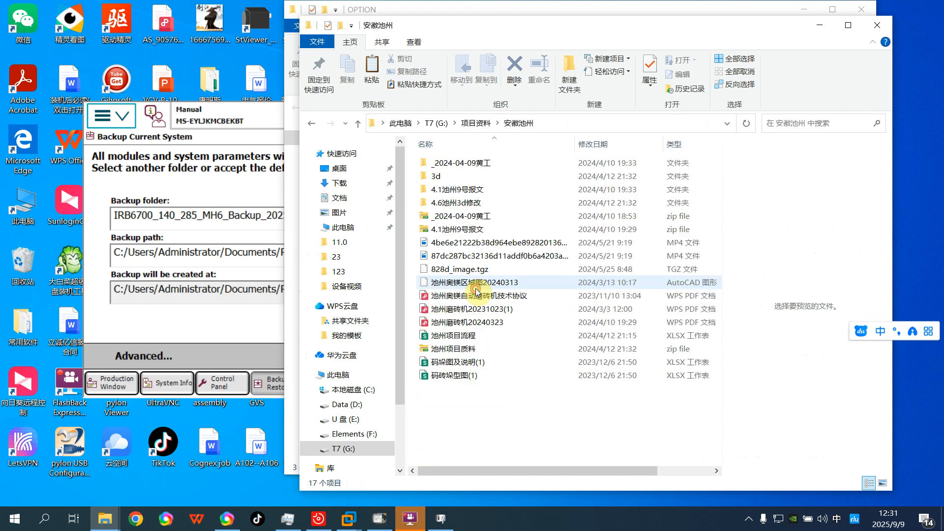
left_click_drag(620, 30, 375, 53)
double_click(227, 181)
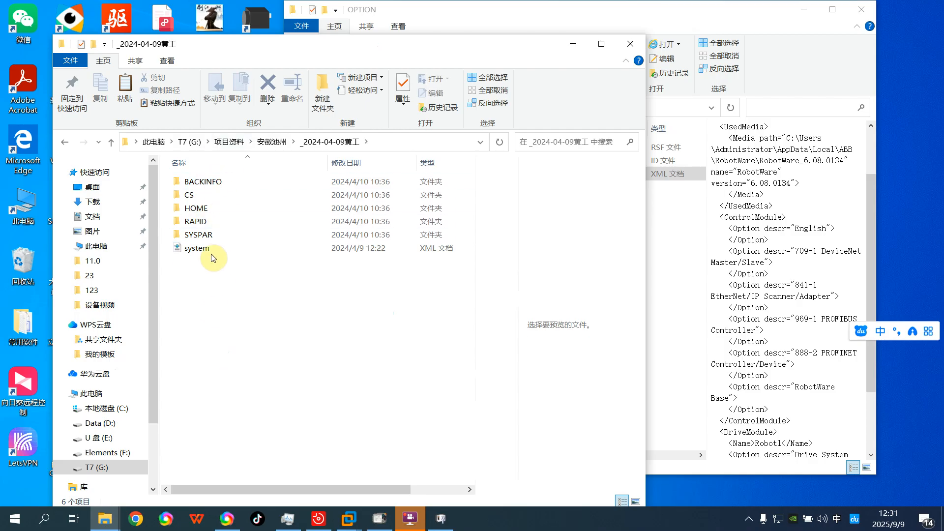
Step: Arrange the OPTION window next to the backup folder and select its system file to compare with the backup's system file
left_click_drag(687, 24, 789, 46)
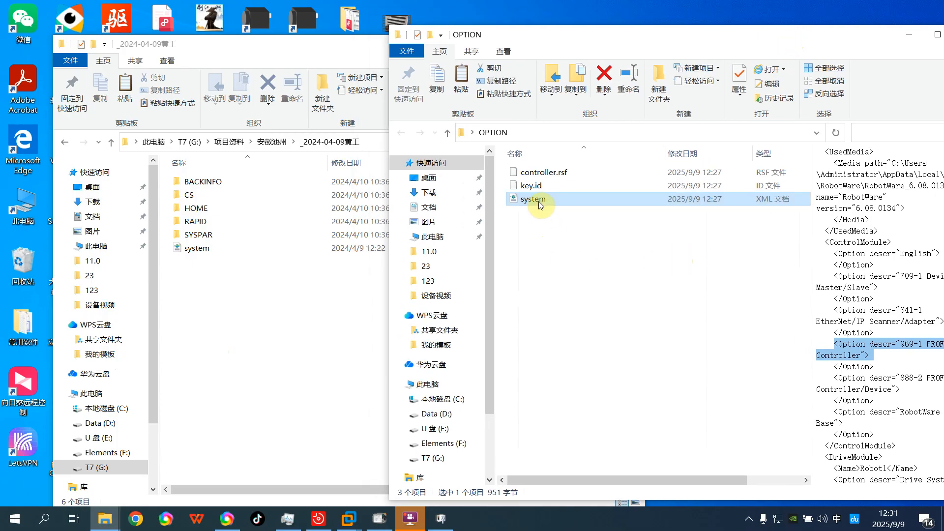
left_click_drag(589, 286, 542, 232)
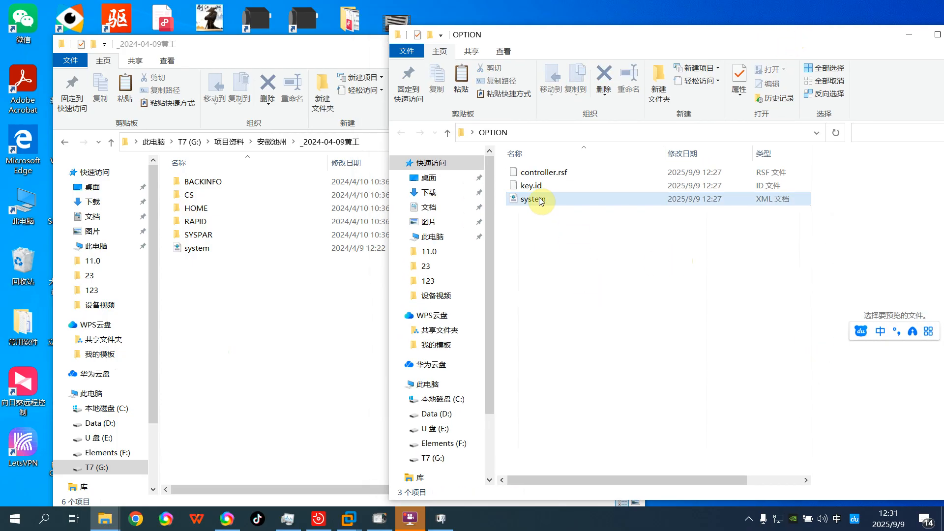
left_click(542, 205)
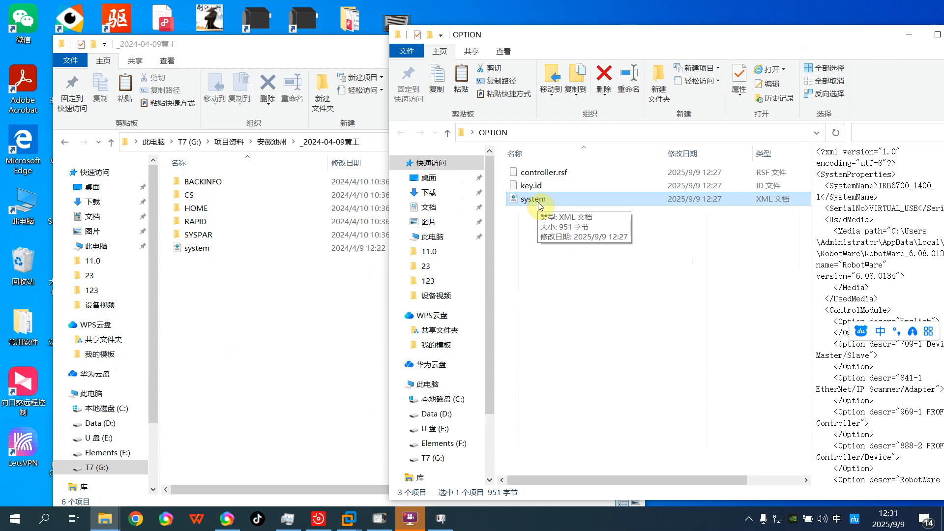
left_click_drag(539, 205, 485, 266)
left_click_drag(628, 199, 625, 274)
Step: Copy controller.rsf and key.id from OPTION to the clipboard, and locate the matching files in the backup's BACKINFO folder
left_click(550, 173)
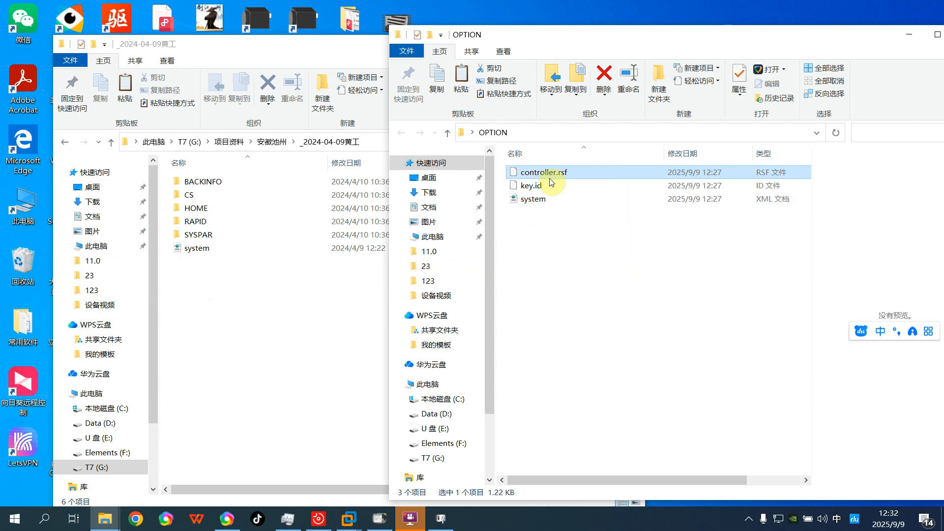
left_click(552, 185, "ctrl")
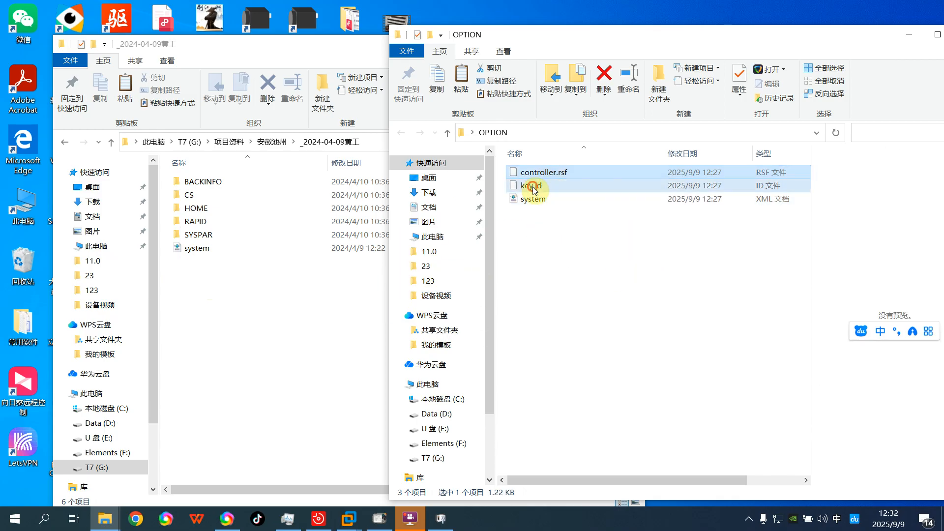
right_click(547, 177)
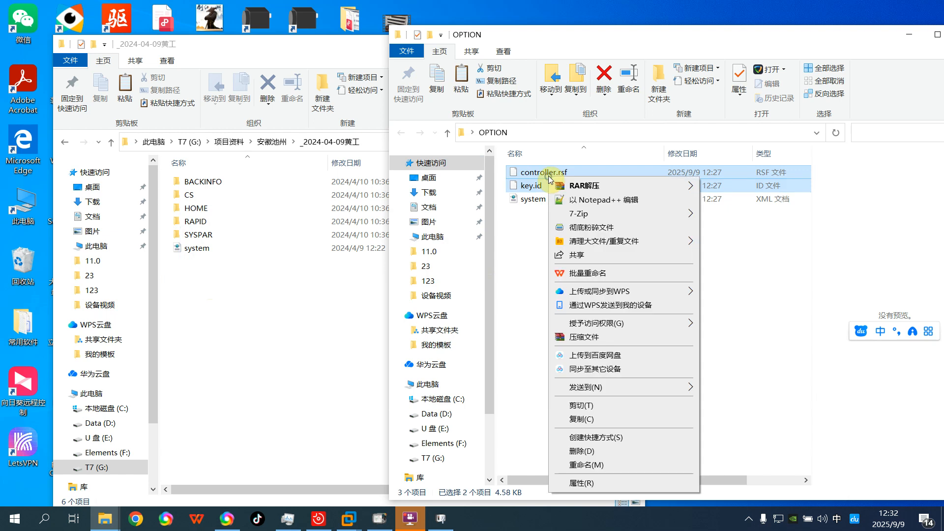
left_click(583, 419)
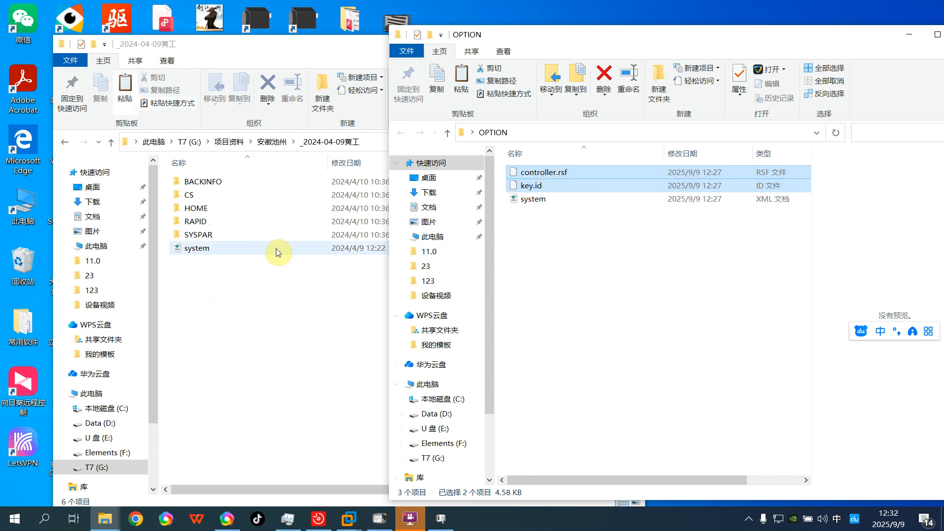
double_click(218, 188)
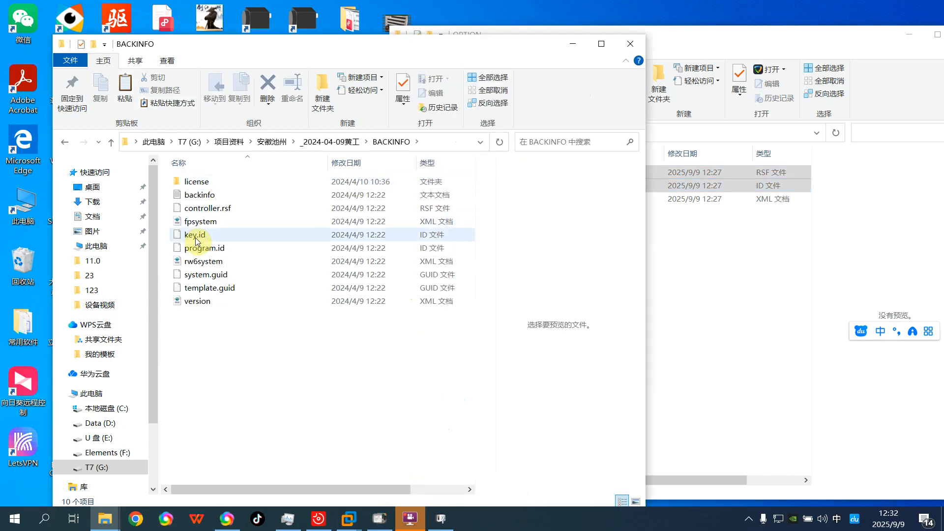
left_click(196, 237)
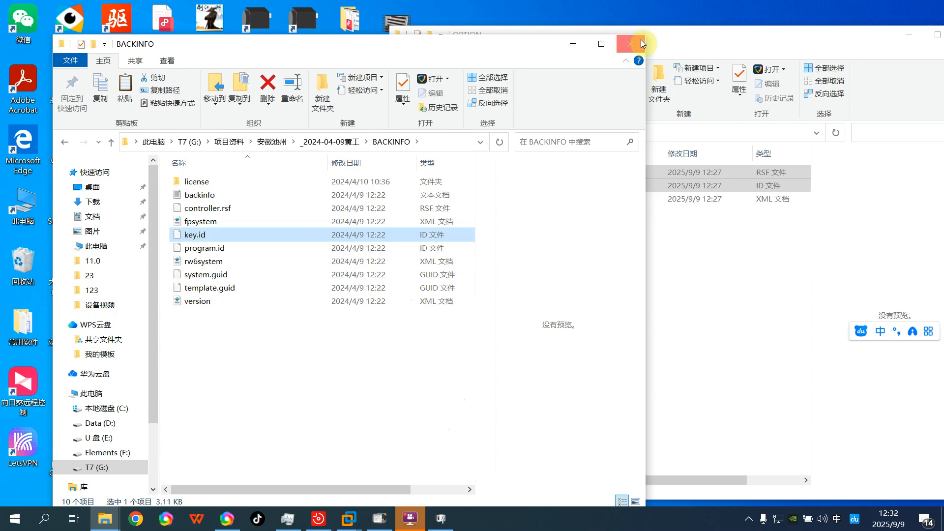
Step: Bring the OPTION window forward, move it into full view, and minimize it to leave the BACKINFO folder open
left_click(725, 50)
left_click_drag(763, 29, 698, 54)
left_click_drag(818, 68, 667, 70)
left_click(822, 60)
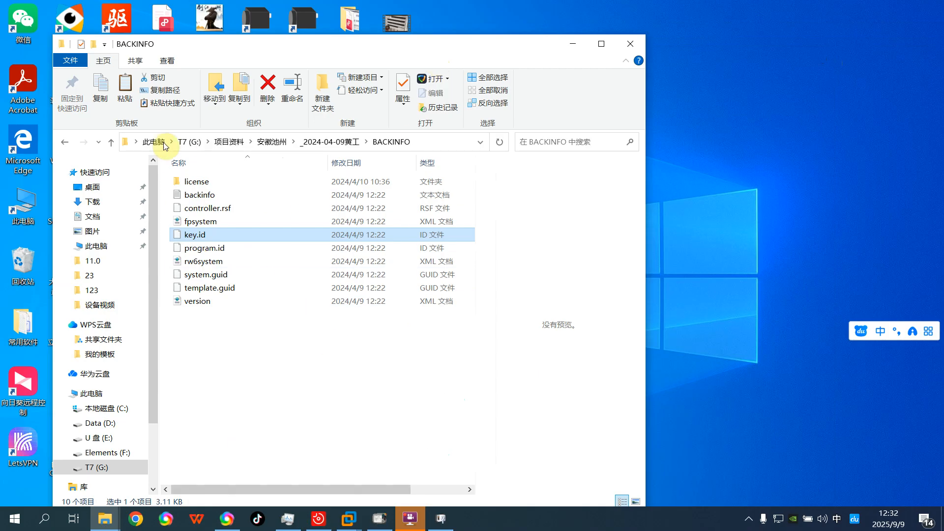
Step: Leave the backup page on the virtual FlexPendant, review the Restore System page's backup folder setting, and cancel the restore
left_click(379, 519)
left_click(103, 116)
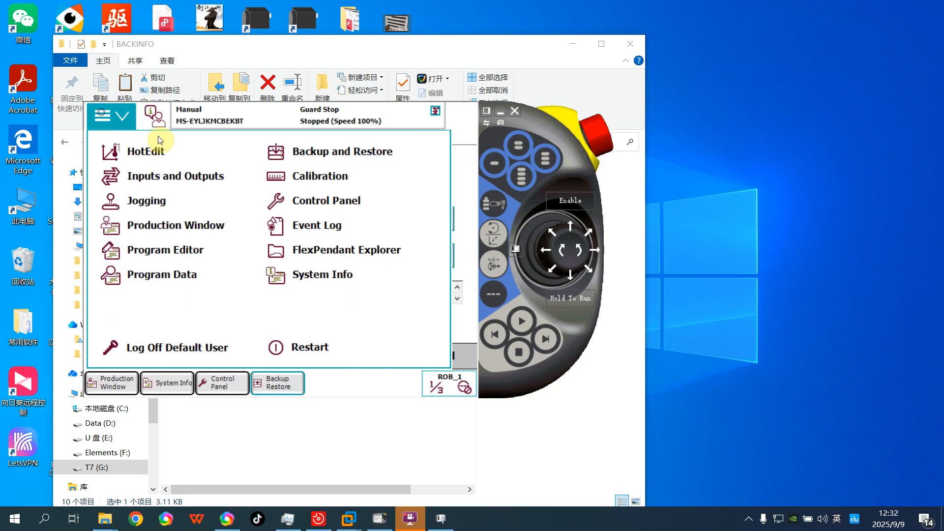
left_click(352, 156)
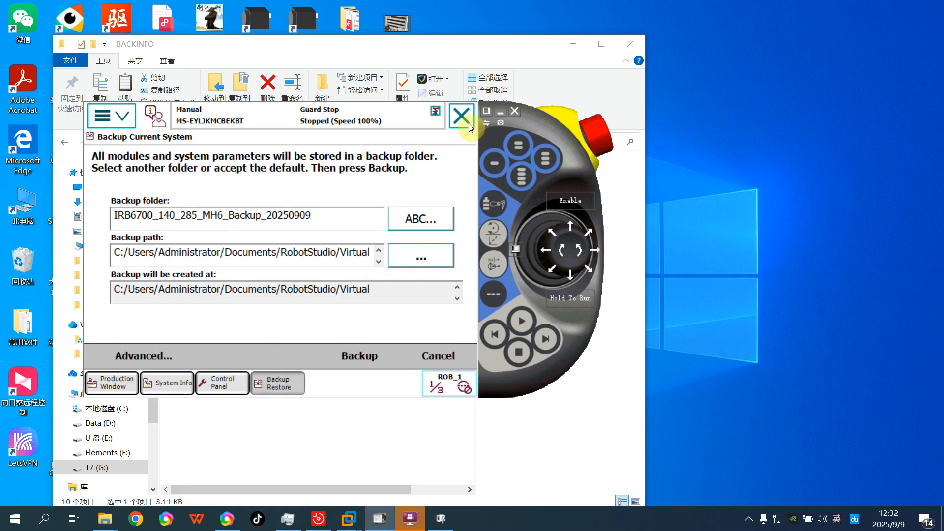
left_click(434, 342)
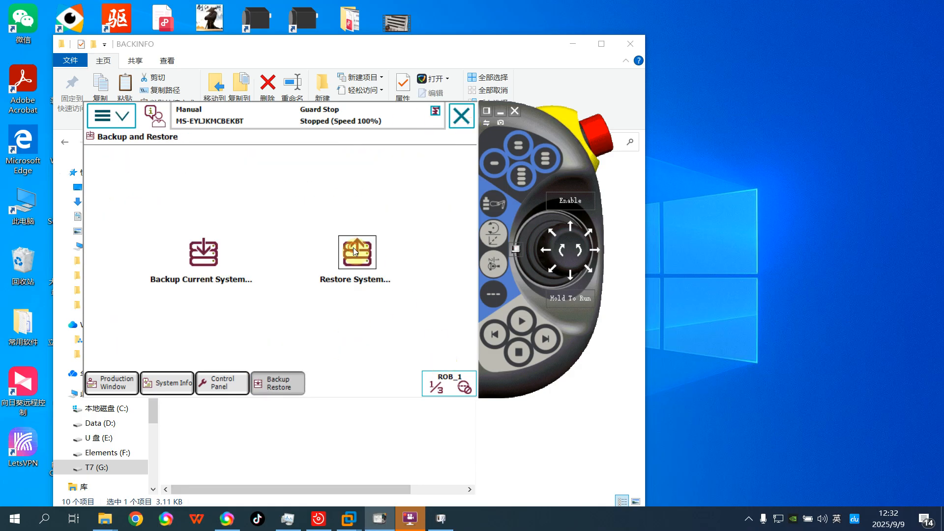
left_click(353, 246)
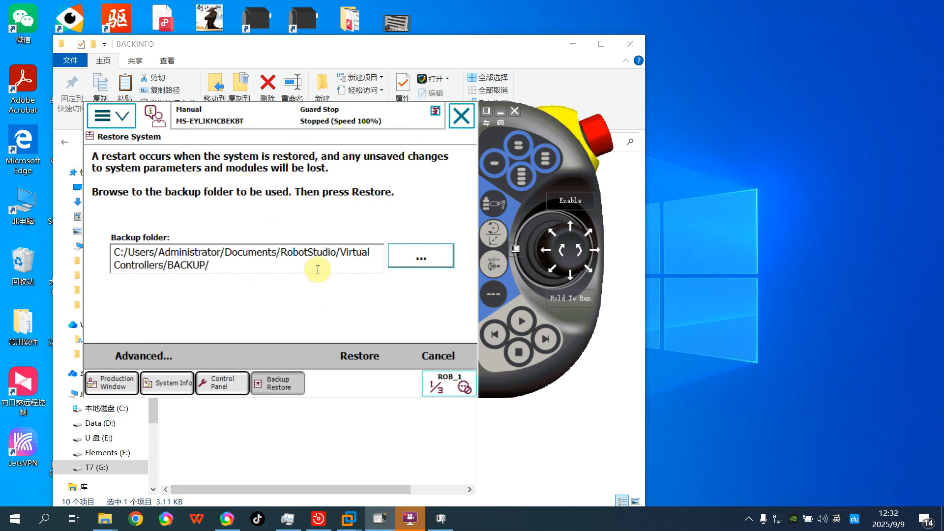
left_click(430, 356)
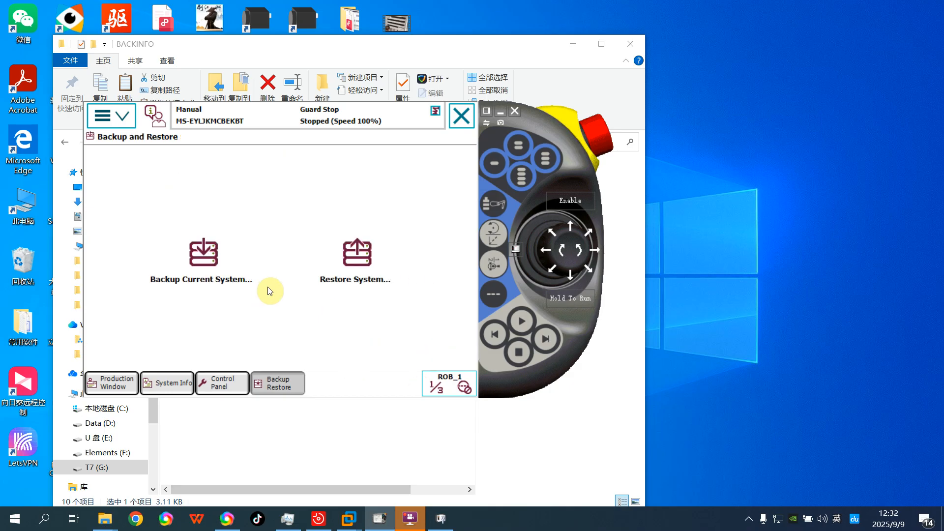
Step: Open System Info on the virtual FlexPendant and display the control module's installed options
left_click(113, 119)
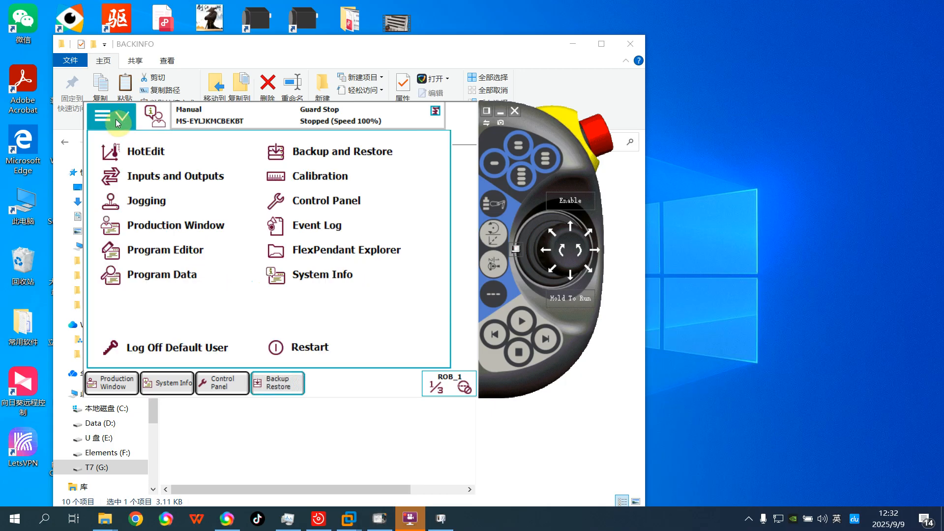
left_click(300, 264)
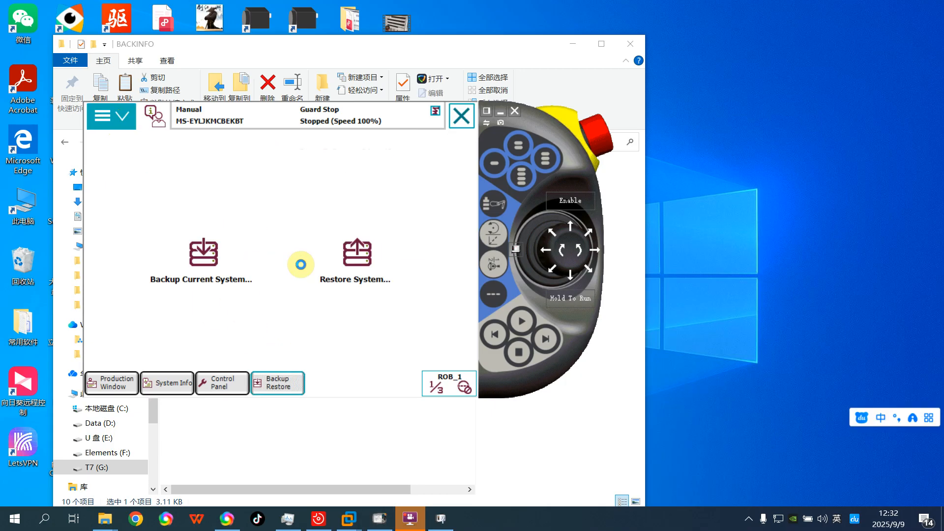
left_click(134, 202)
left_click(138, 218)
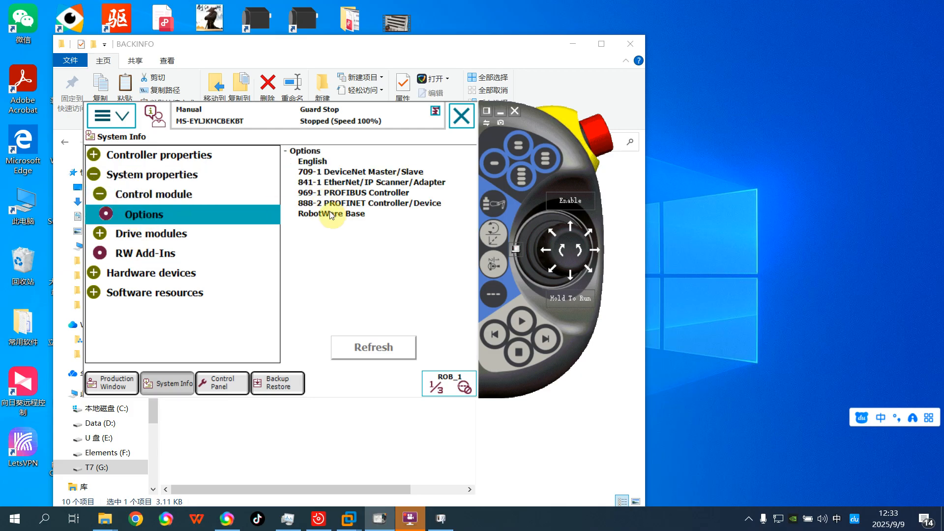
Step: Move the FlexPendant and BACKINFO windows apart to view the backup files, and bring the FlexPendant back to the front
left_click_drag(529, 116, 770, 128)
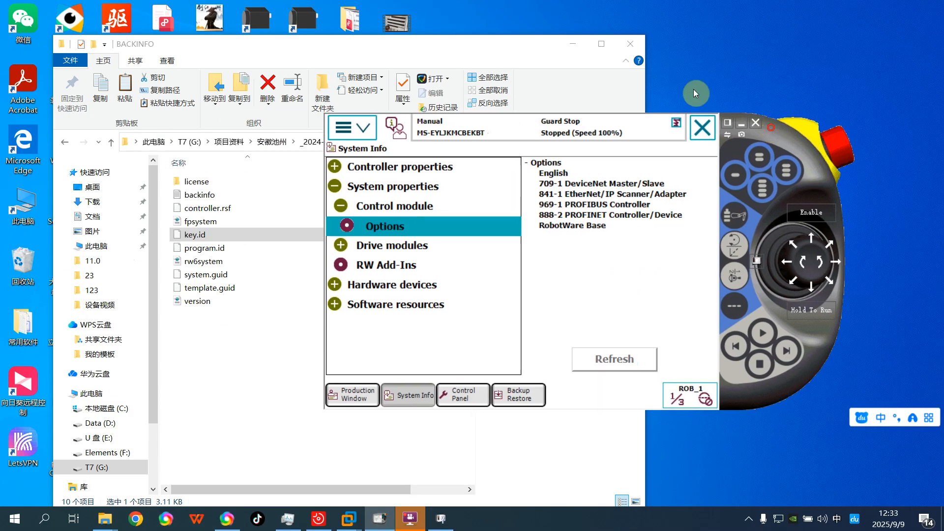
left_click_drag(498, 42, 423, 50)
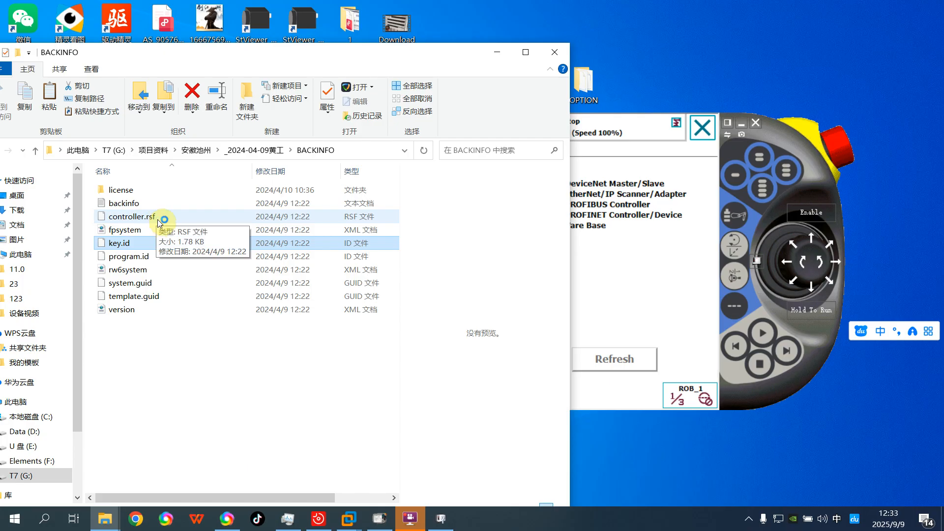
left_click_drag(388, 60, 374, 53)
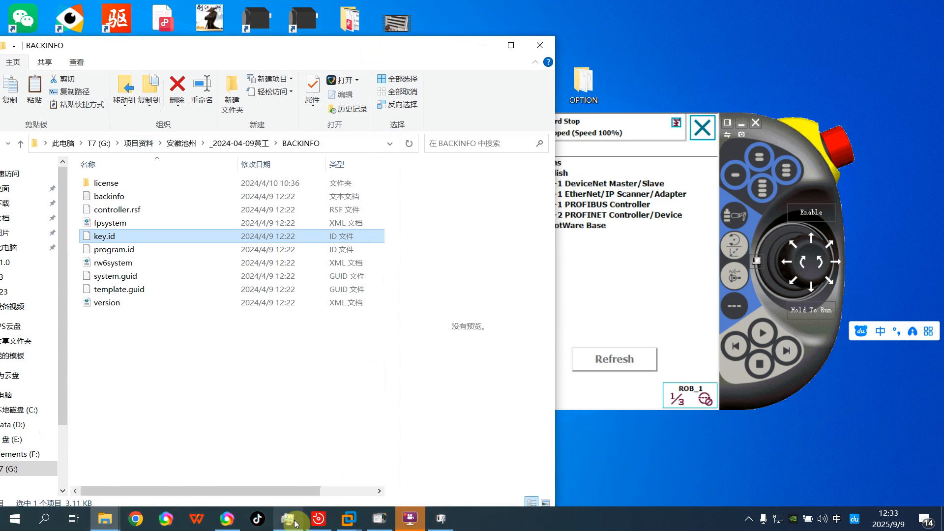
left_click(290, 521)
left_click(379, 519)
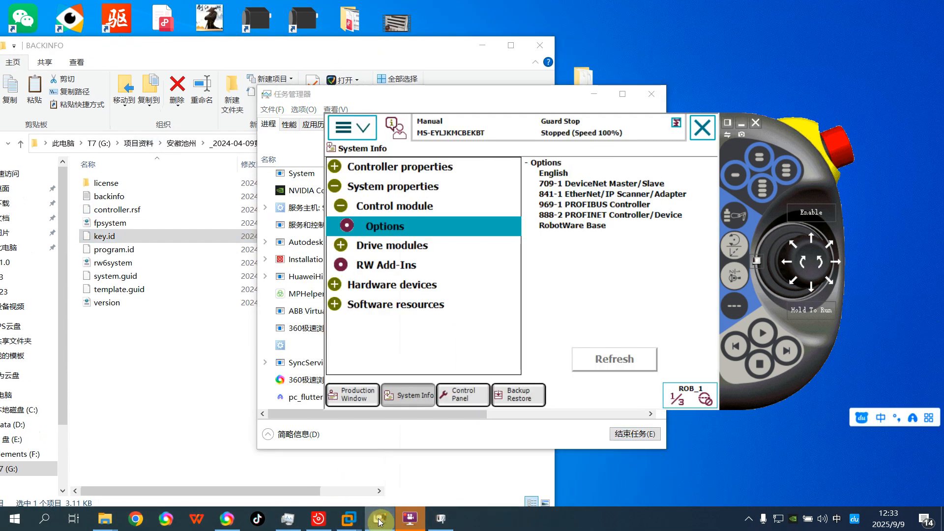
Step: Switch to RobotStudio and try to connect to the controller's management port with One Click Connect
mouse_move(411, 526)
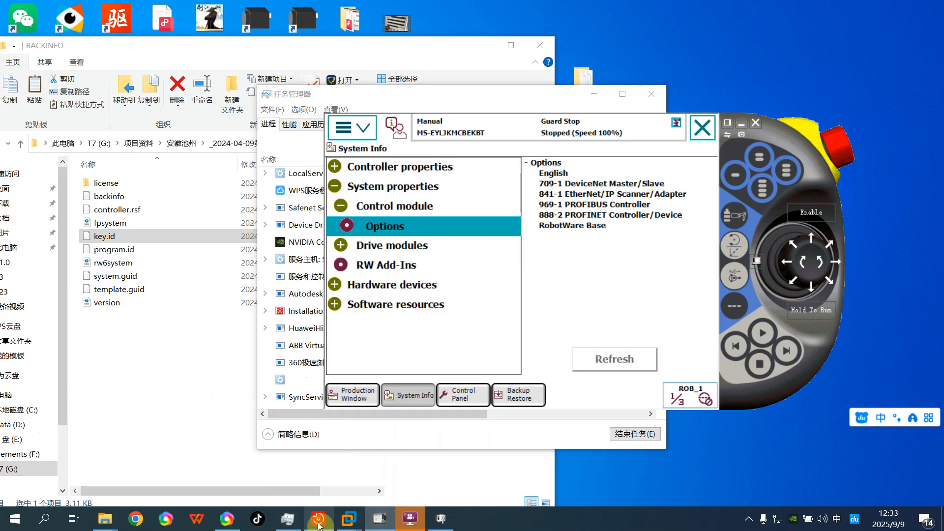
left_click(319, 517)
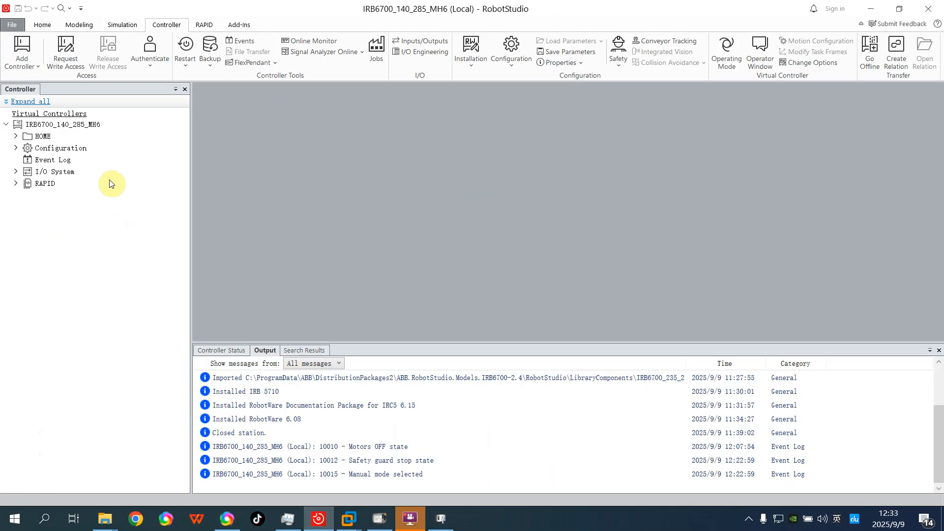
left_click(12, 25)
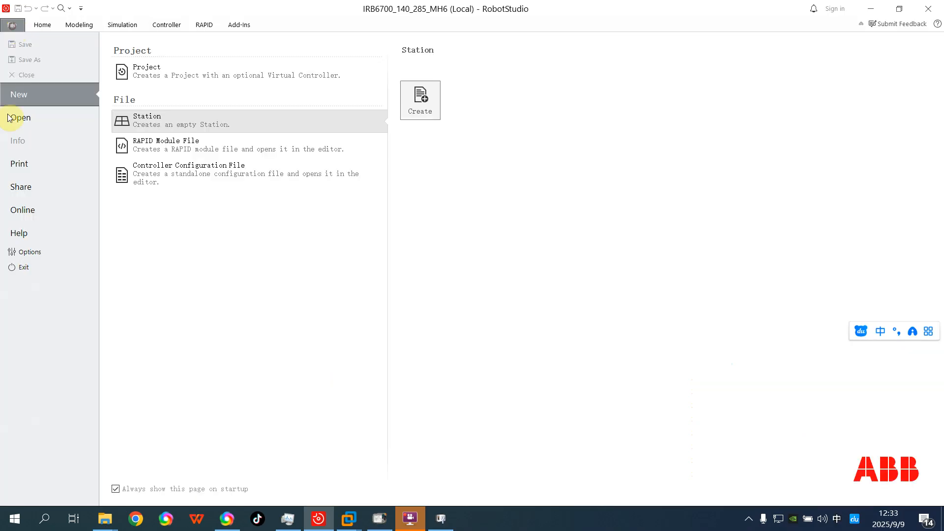
left_click(23, 210)
left_click(165, 73)
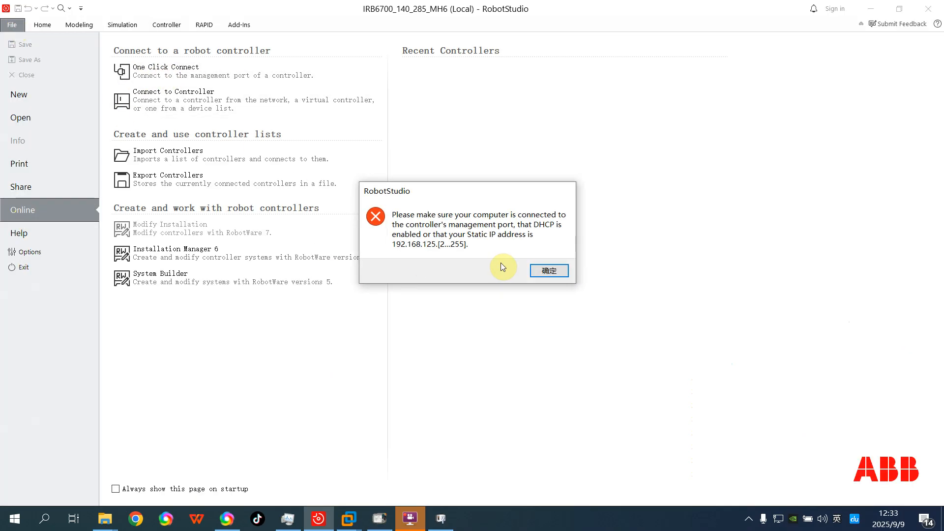
left_click(549, 271)
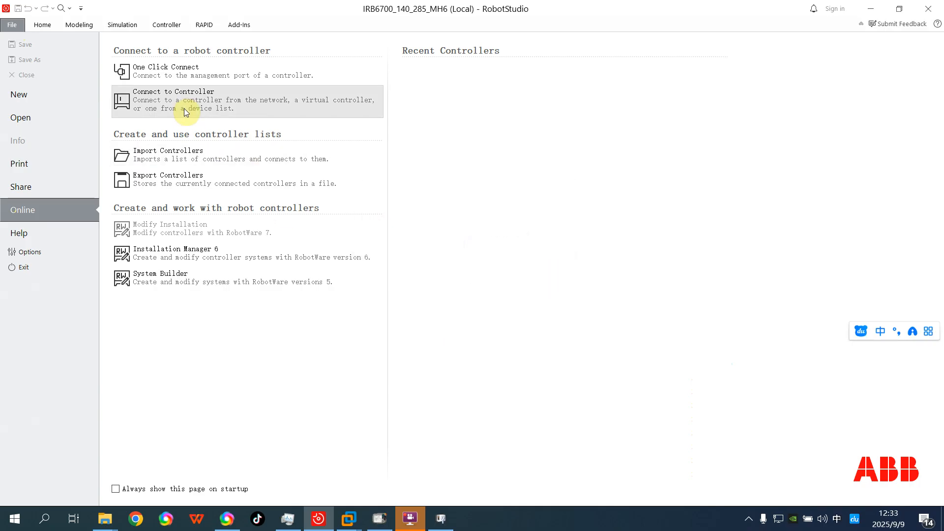
Step: Review the remote controller address entry in Connect to Controller, cancel the connection, and return to the controller view
left_click(184, 109)
left_click(36, 84)
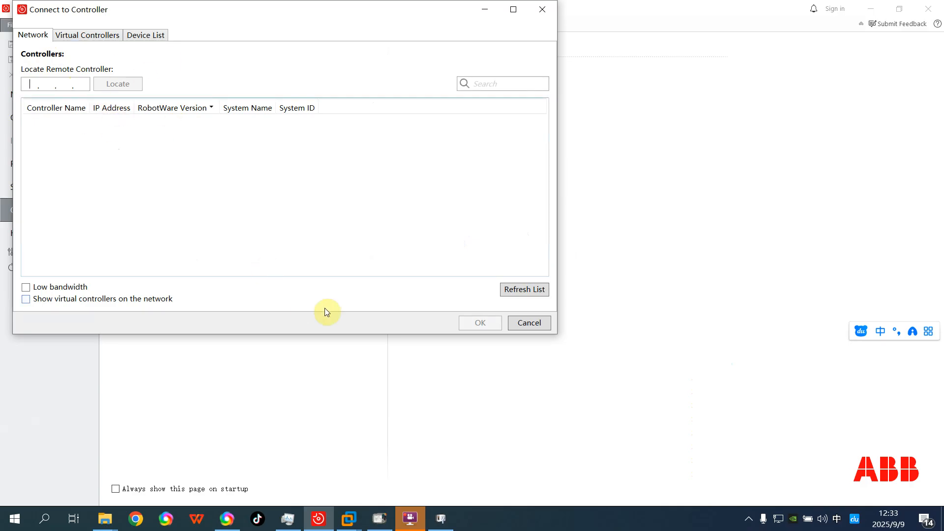
left_click(529, 322)
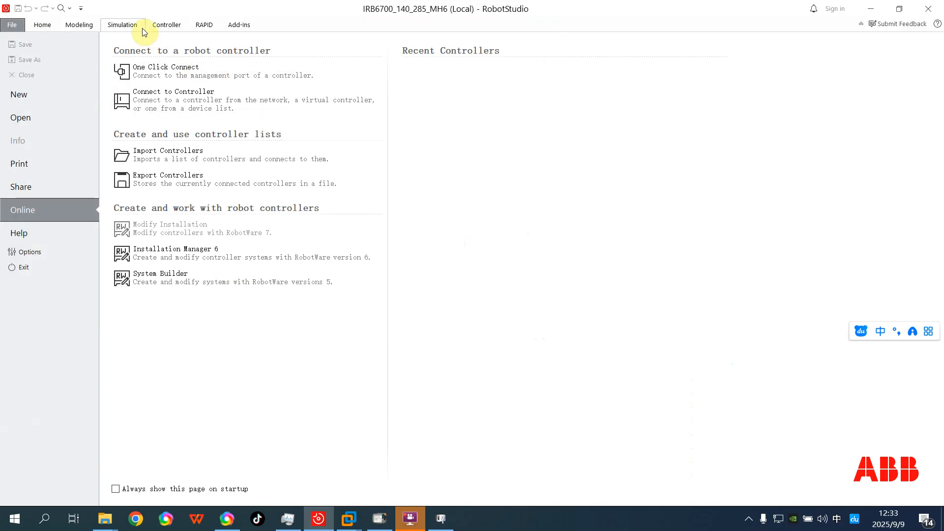
left_click(159, 27)
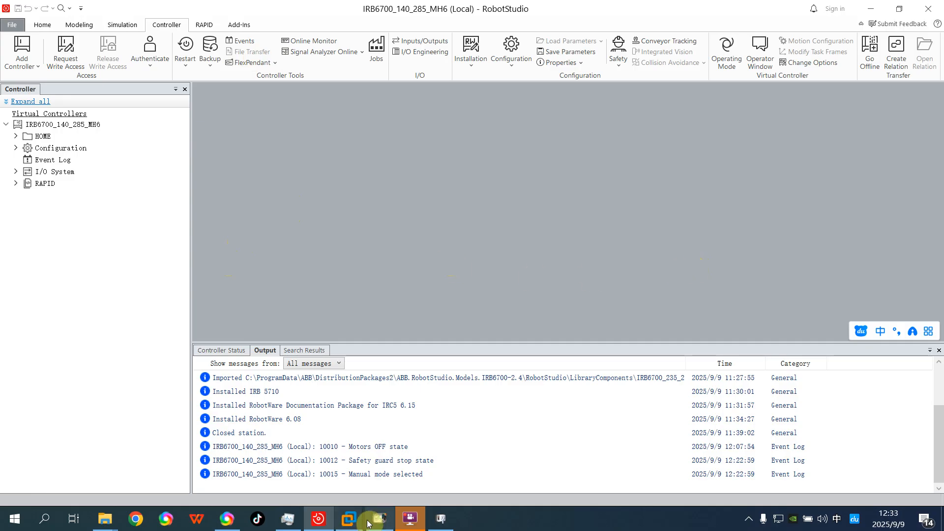
Step: Switch to the backup's BACKINFO folder and select controller.rsf together with key.id
mouse_move(104, 519)
left_click(203, 483)
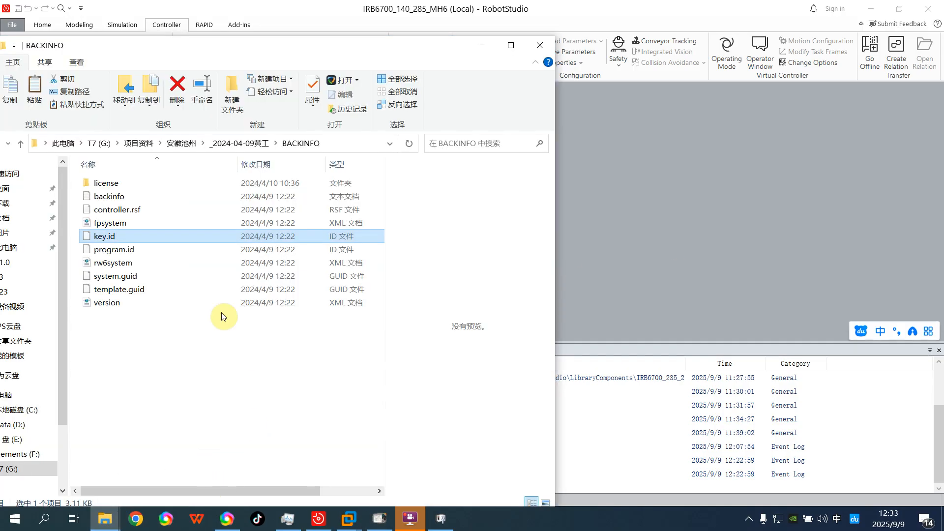
left_click(133, 212, "ctrl")
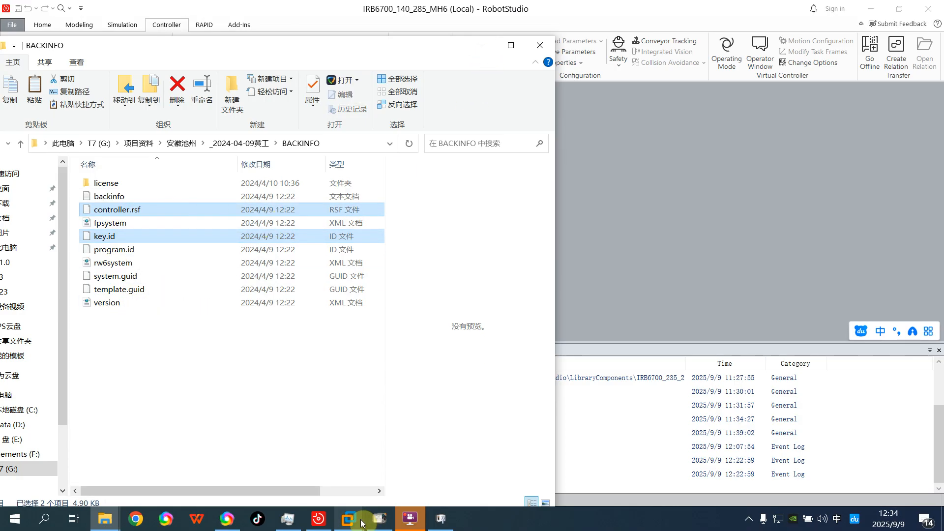
Step: Bring Installation Manager 6 and the virtual FlexPendant forward to show the system options, and close the BACKINFO window
left_click(408, 519)
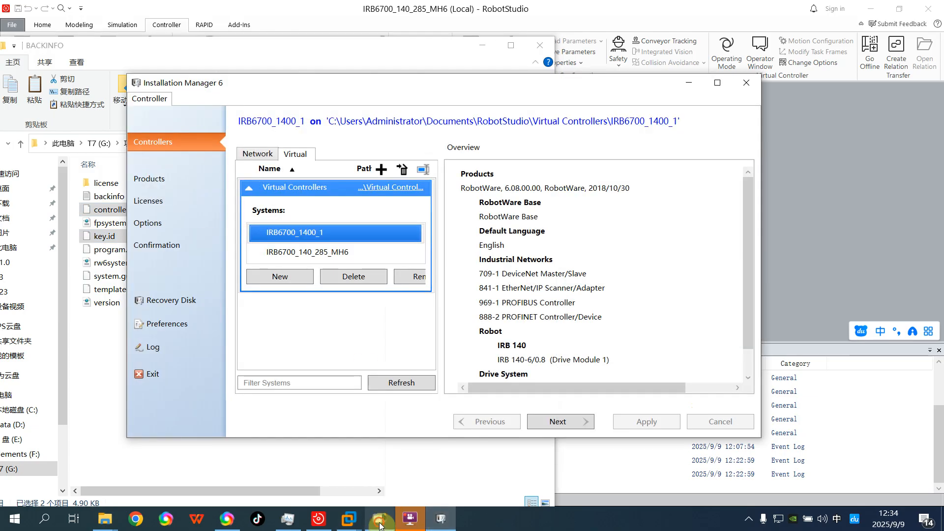
left_click(378, 518)
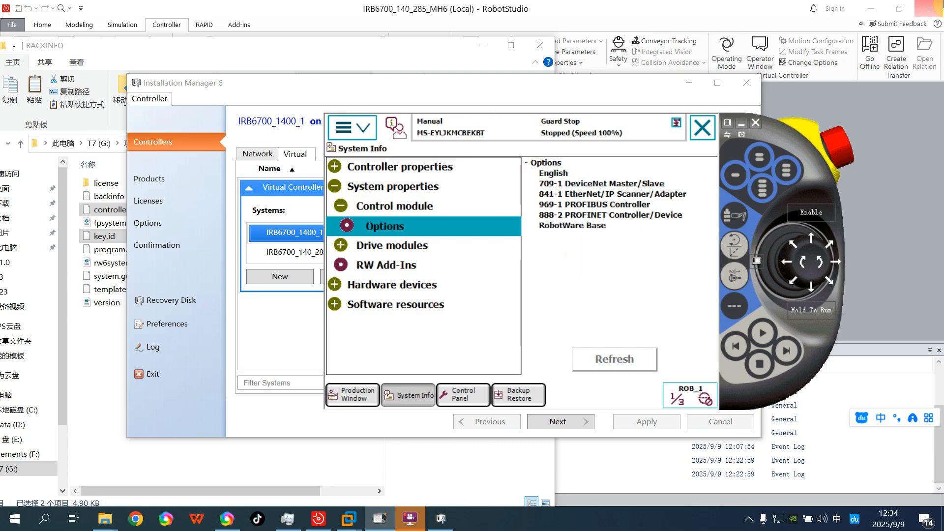
left_click(543, 45)
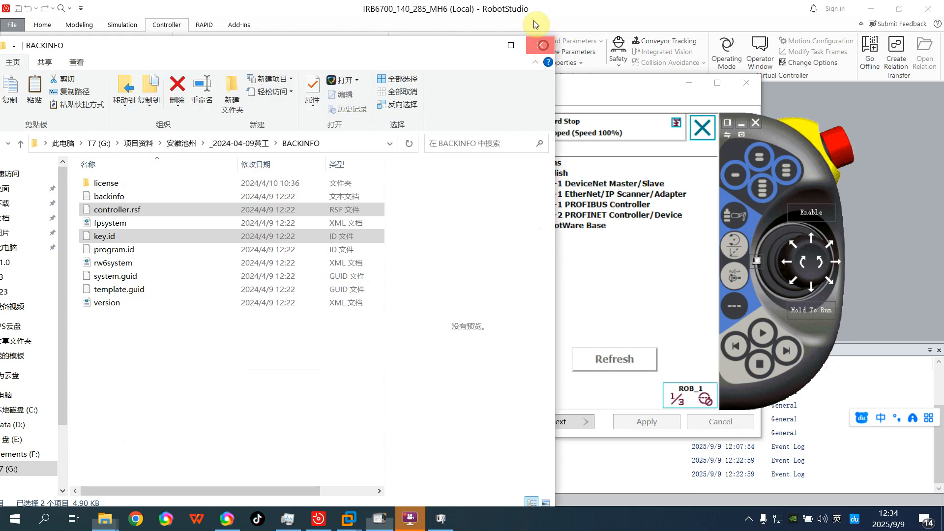